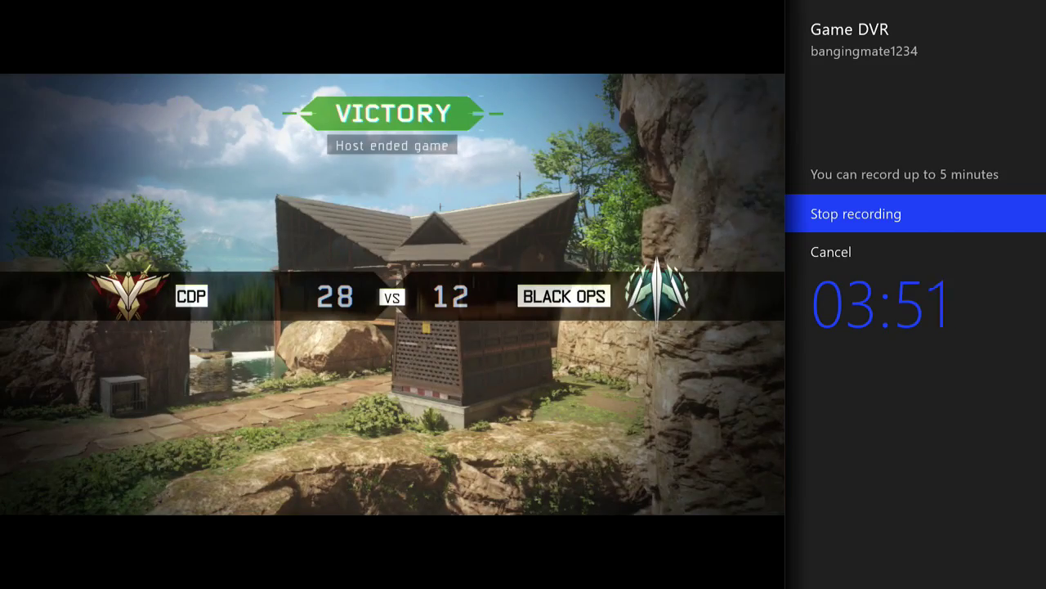
Stop the Black Ops 3 Game DVR recording at 3:54 and return to Home
{"action": "key", "text": "super"}
{"action": "key", "text": "super"}
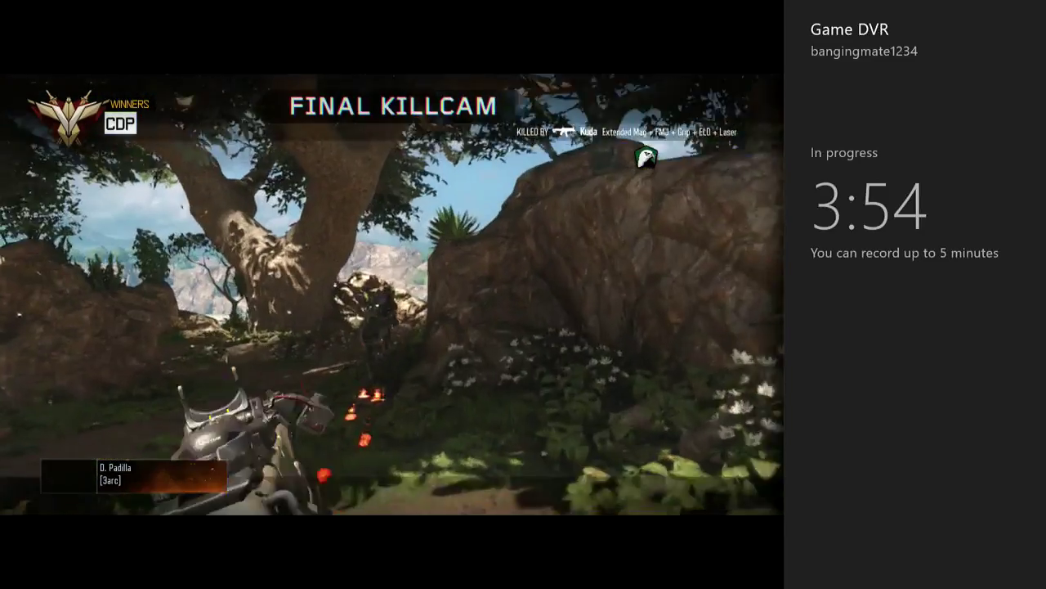
{"action": "key", "text": "super"}
Launch Upload Studio from the Home page once the 3:54 clip is saved
{"action": "key", "text": "Left"}
{"action": "key", "text": "Right"}
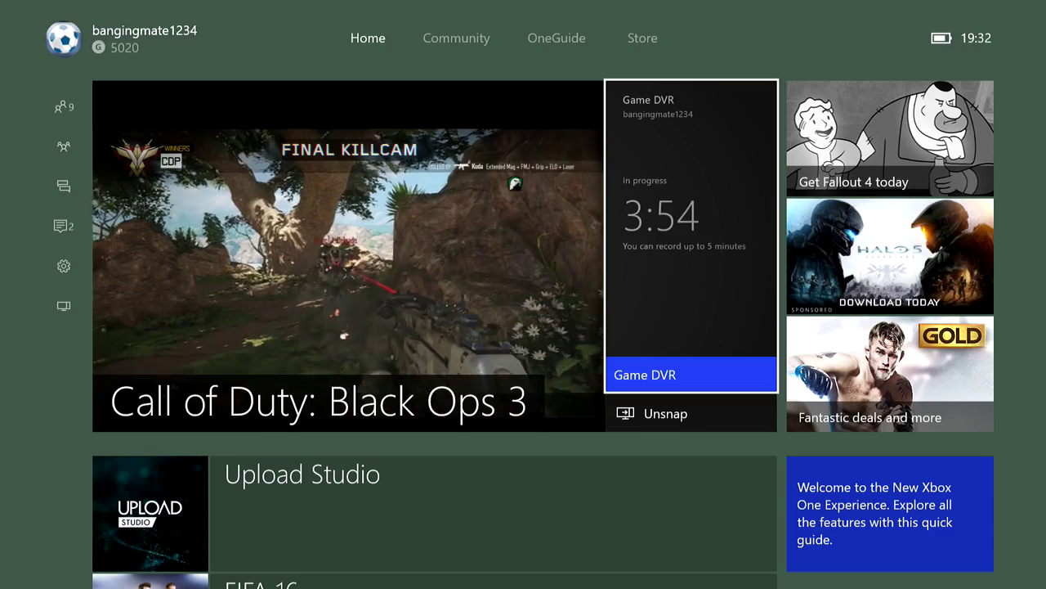
{"action": "key", "text": "Down"}
{"action": "key", "text": "Up"}
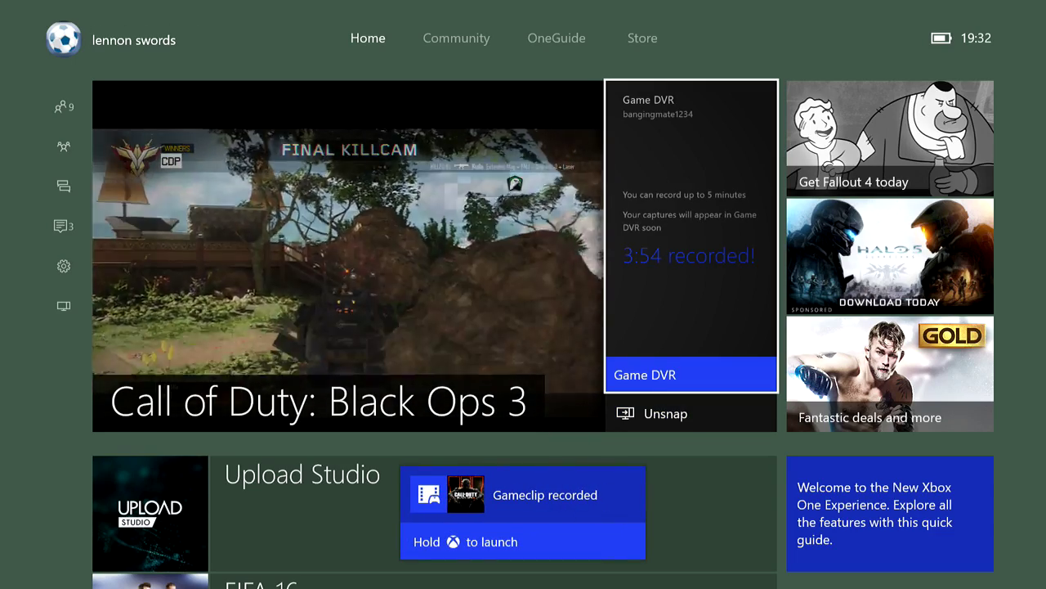
{"action": "key", "text": "Down"}
{"action": "key", "text": "Down"}
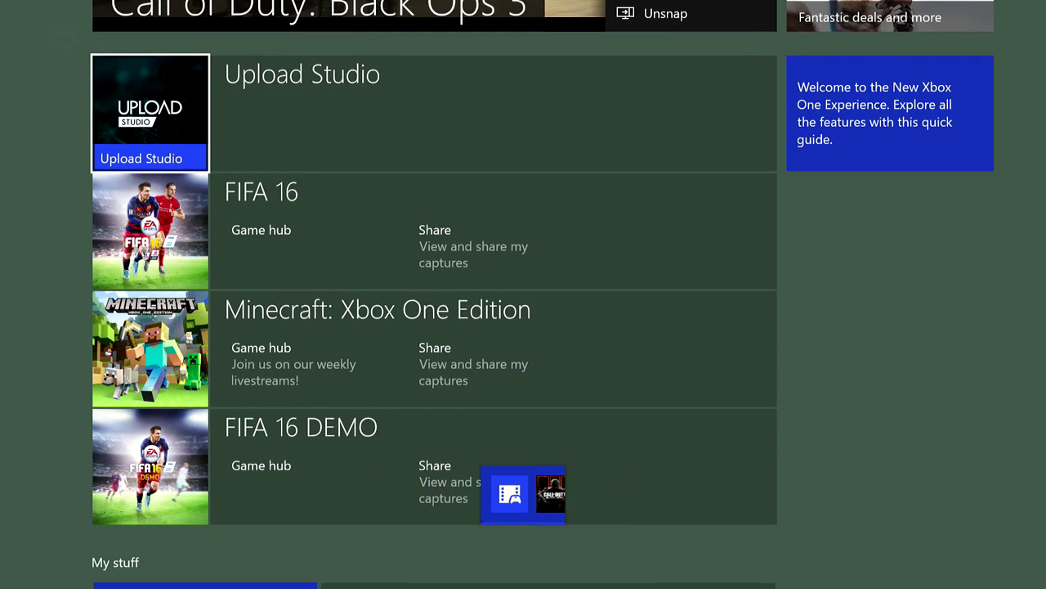
{"action": "key", "text": "Return"}
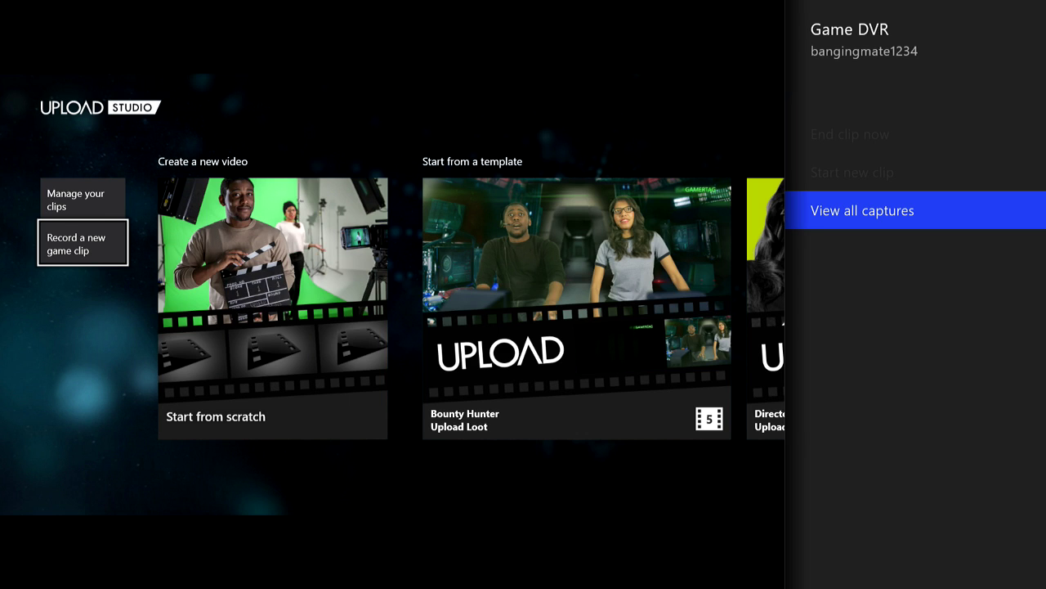
Start a new video from scratch and set its first segment type to Intro
{"action": "key", "text": "Right"}
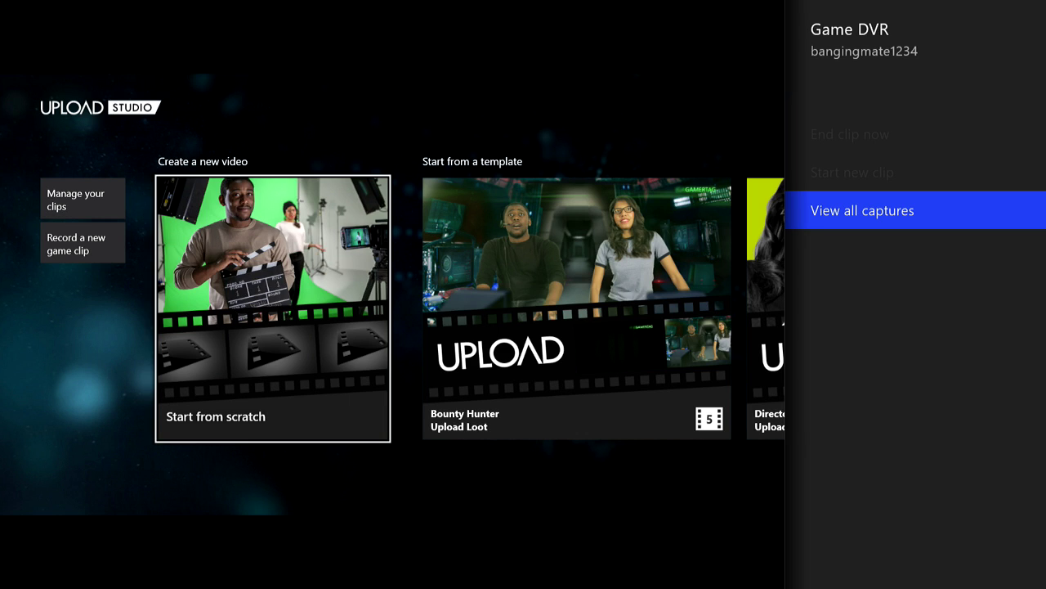
{"action": "key", "text": "Return"}
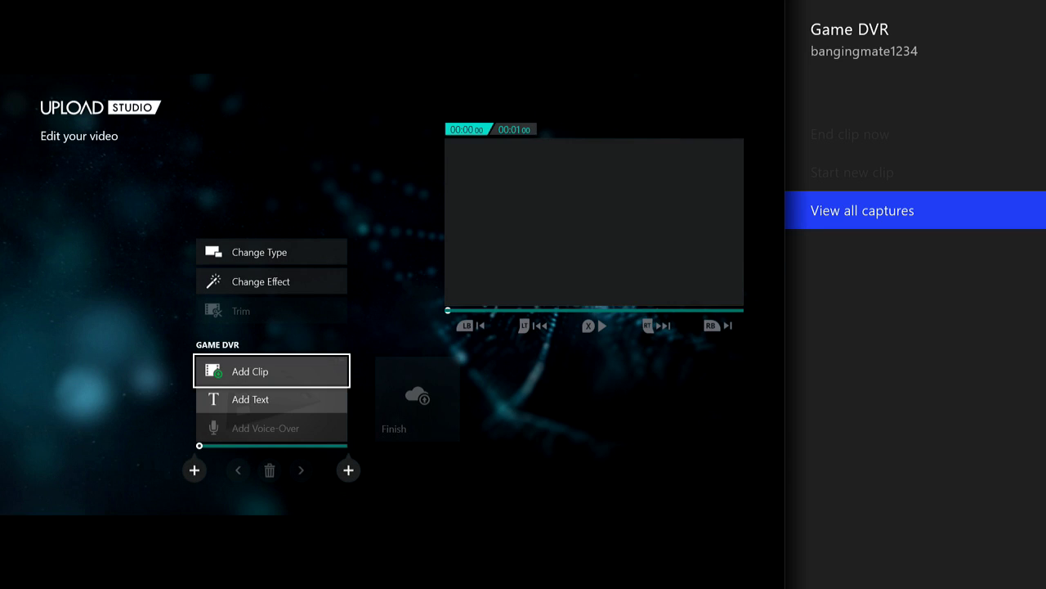
{"action": "key", "text": "Down"}
{"action": "key", "text": "Up"}
{"action": "key", "text": "Up"}
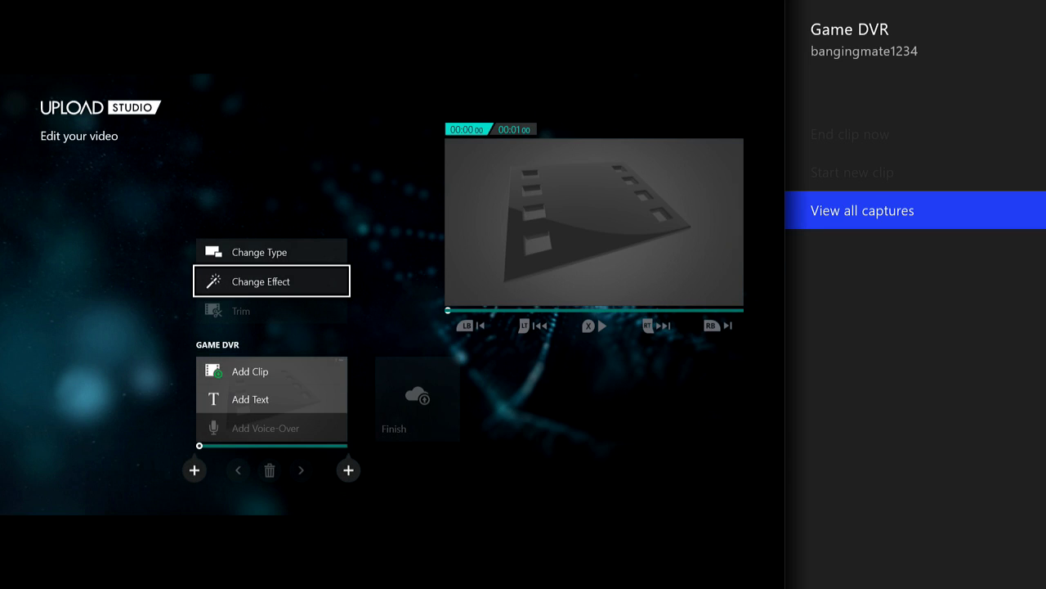
{"action": "key", "text": "Up"}
{"action": "key", "text": "Return"}
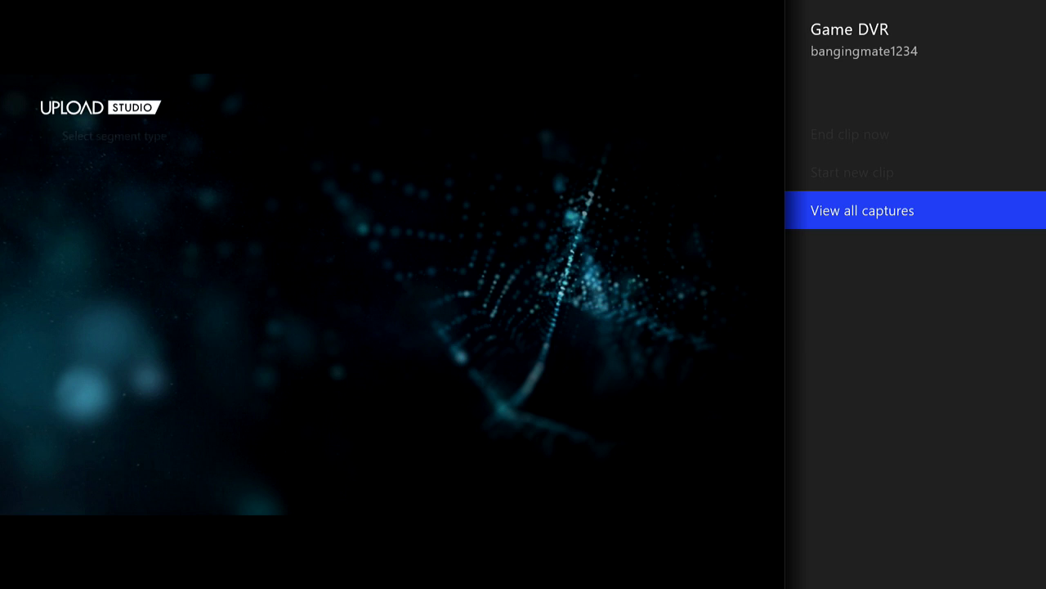
{"action": "key", "text": "Left"}
{"action": "key", "text": "Left"}
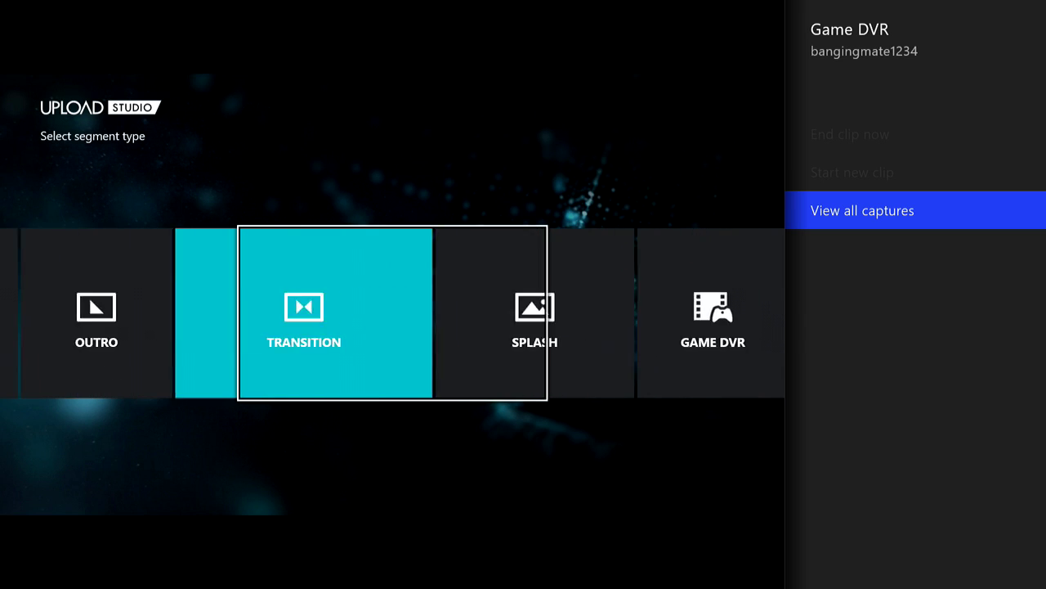
{"action": "key", "text": "Left"}
{"action": "key", "text": "Left"}
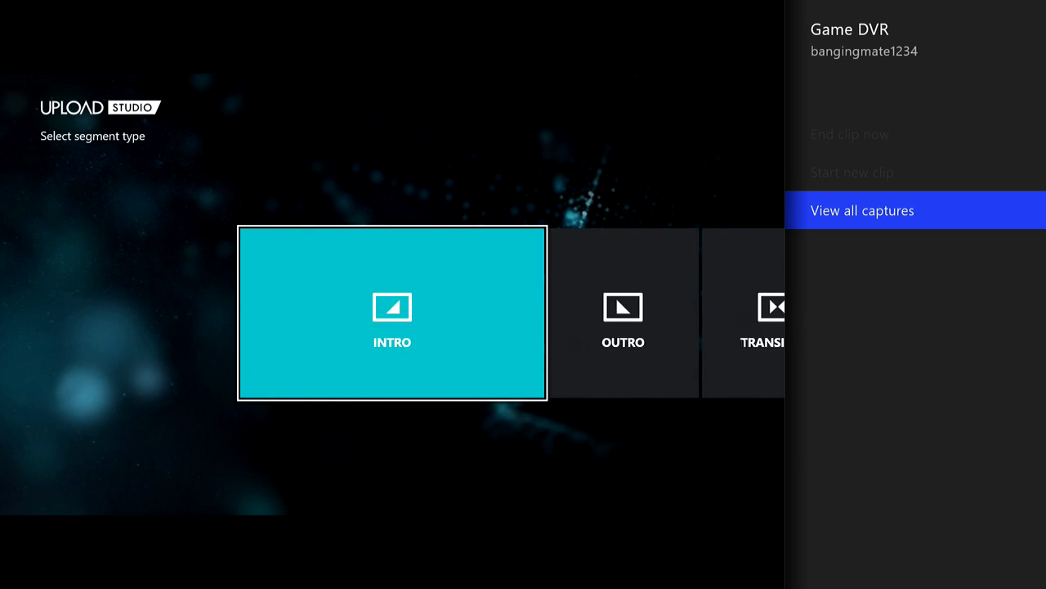
{"action": "key", "text": "Return"}
Apply the Grunge effect to the intro segment
{"action": "key", "text": "Down"}
{"action": "key", "text": "Return"}
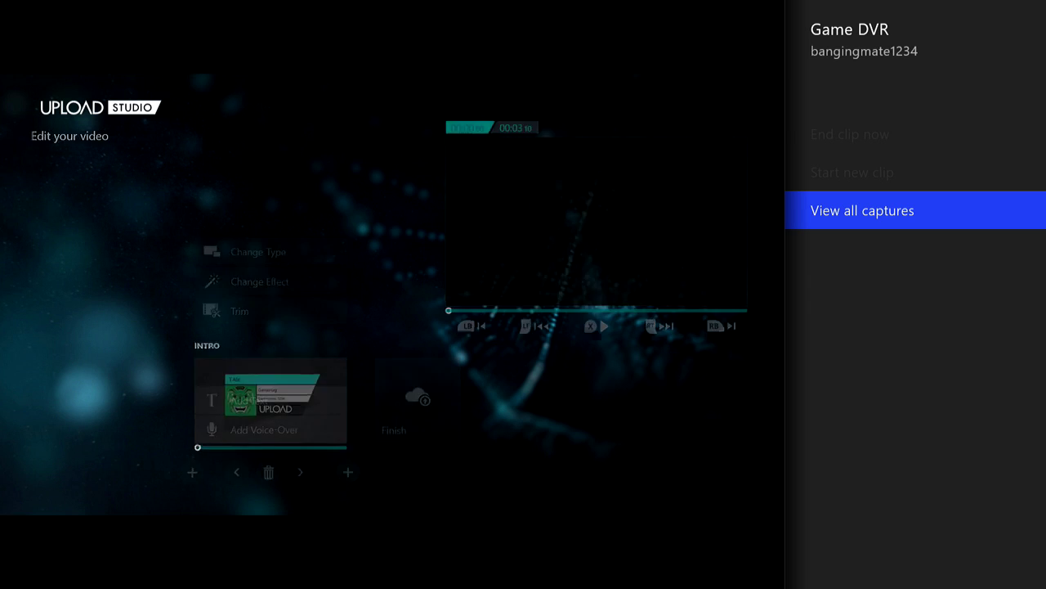
{"action": "key", "text": "Right"}
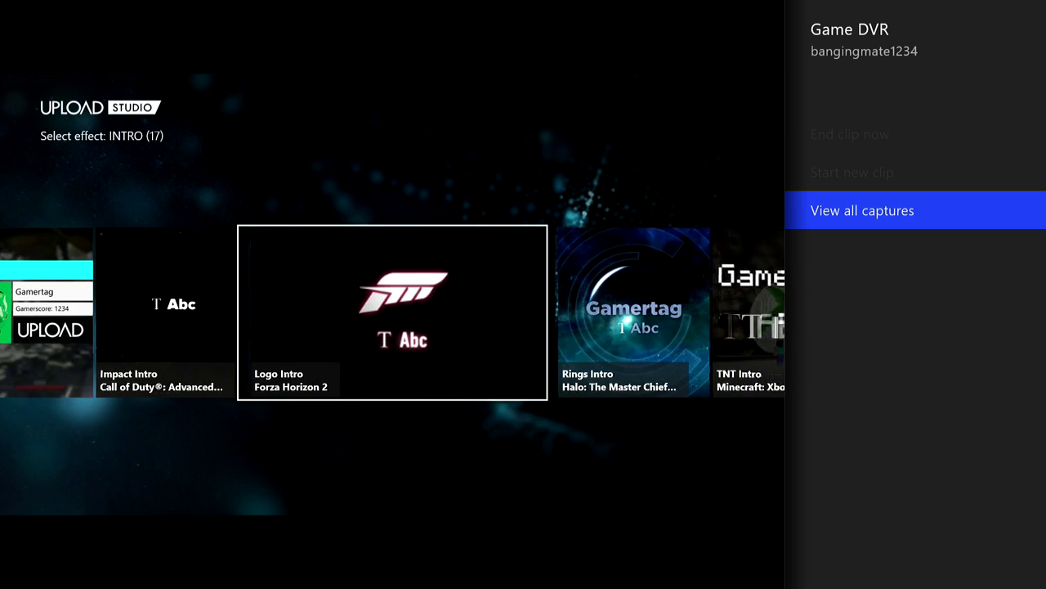
{"action": "key", "text": "Right"}
{"action": "key", "text": "Right"}
{"action": "key", "text": "Right"}
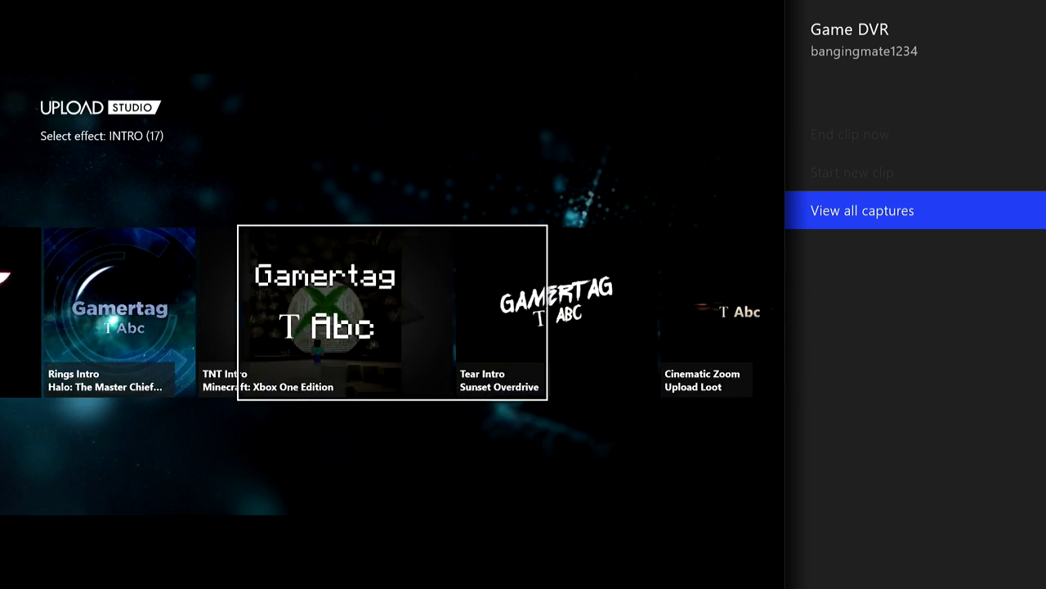
{"action": "key", "text": "Right"}
{"action": "key", "text": "Right"}
{"action": "key", "text": "Right"}
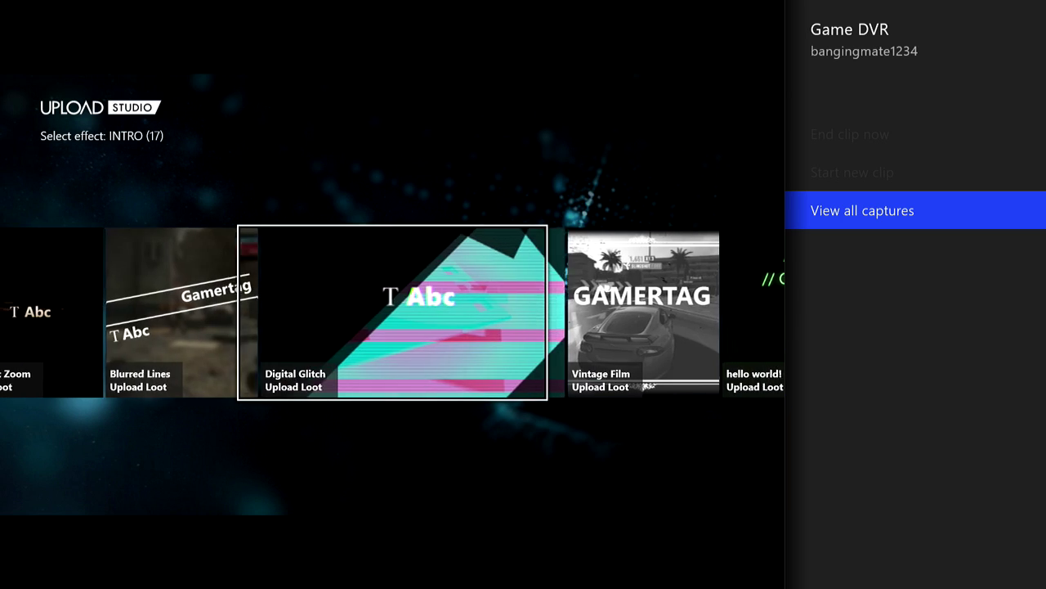
{"action": "key", "text": "Right"}
{"action": "key", "text": "Right"}
{"action": "key", "text": "Right"}
{"action": "key", "text": "Right"}
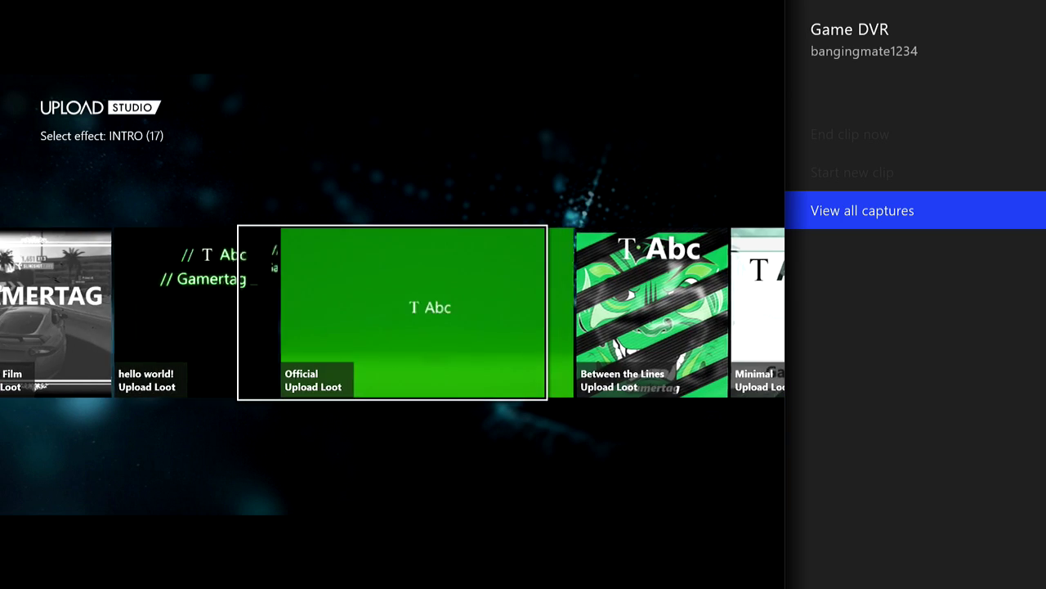
{"action": "key", "text": "Right"}
{"action": "key", "text": "Right"}
{"action": "key", "text": "Right"}
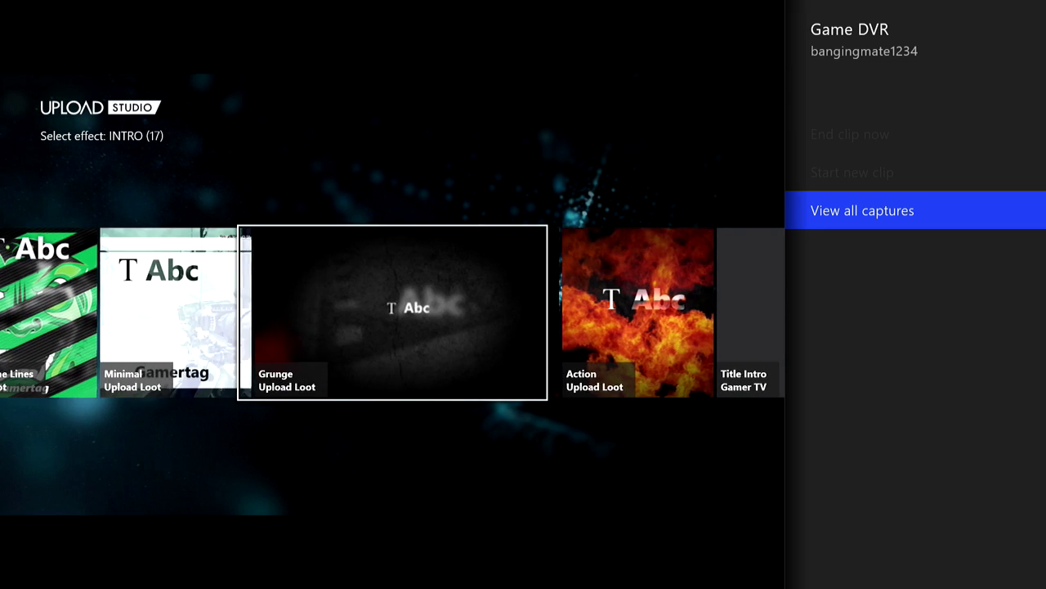
{"action": "key", "text": "Left"}
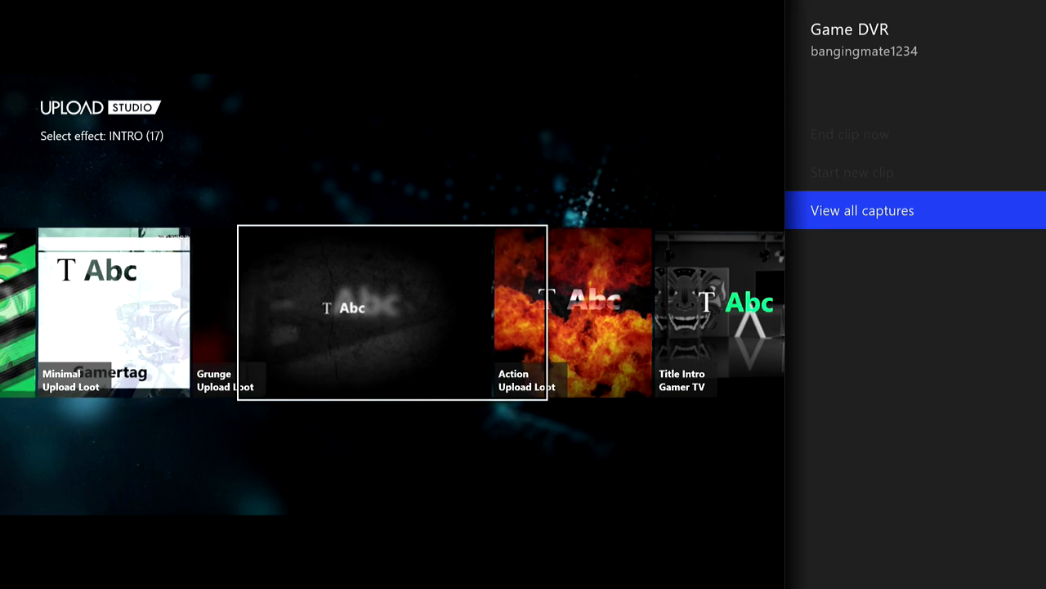
{"action": "key", "text": "Return"}
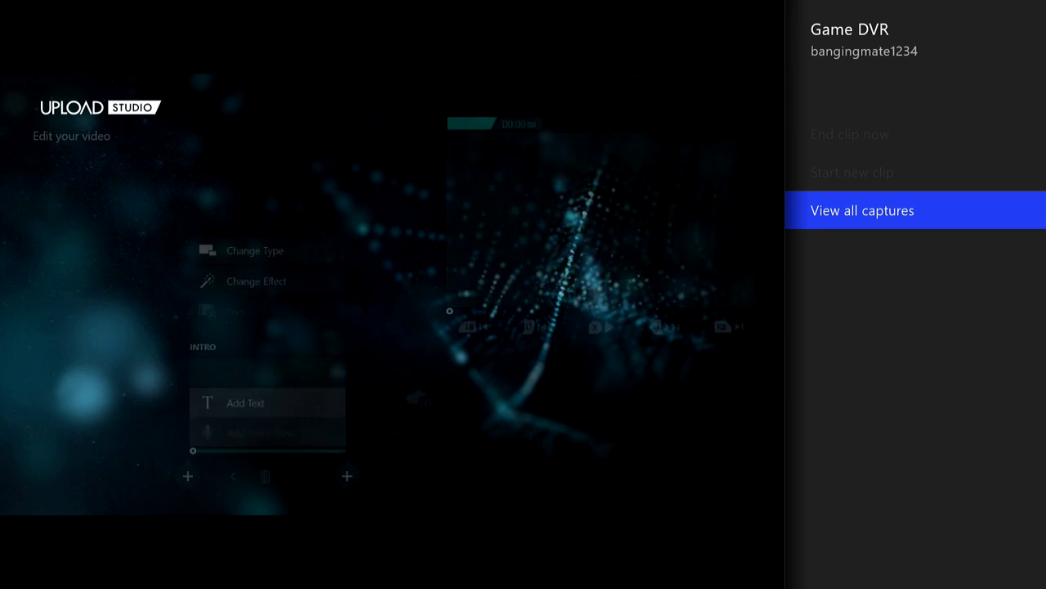
Open the intro's text entry and enter the first letters 'de' of the title
{"action": "key", "text": "Down"}
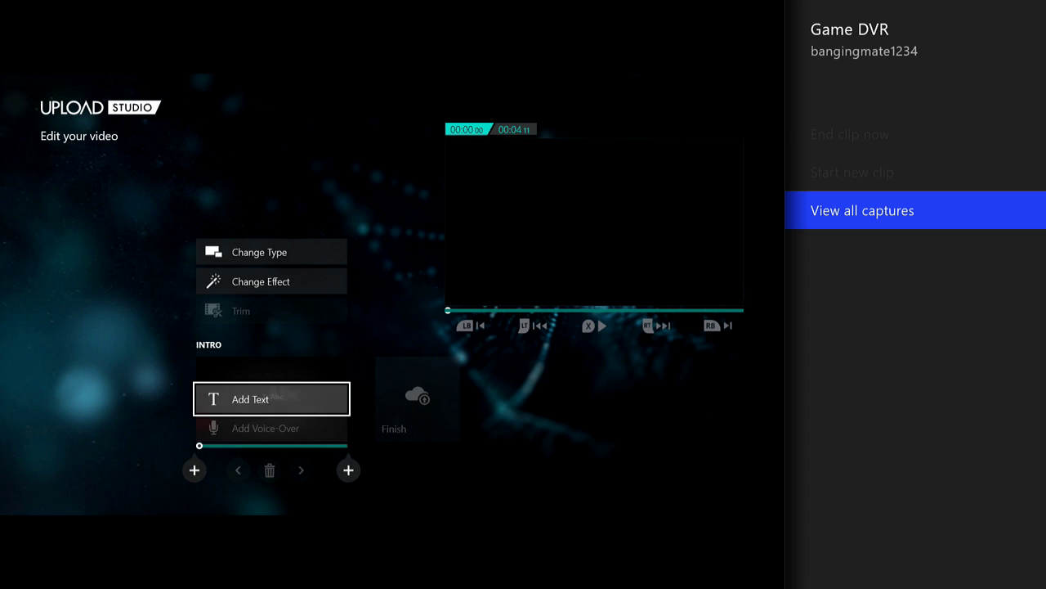
{"action": "key", "text": "Return"}
{"action": "key", "text": "Left"}
{"action": "key", "text": "Down"}
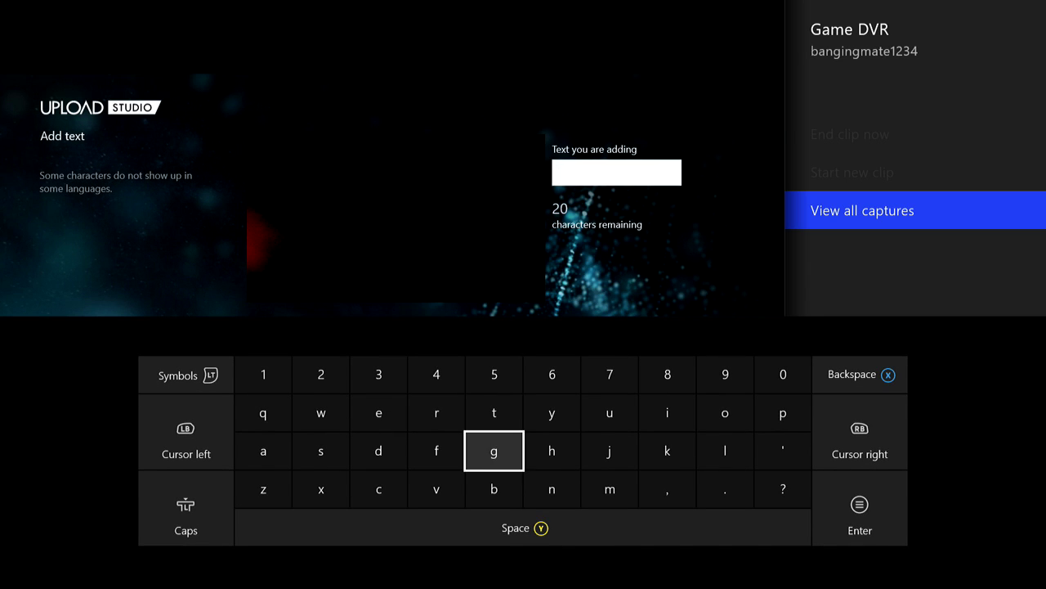
{"action": "key", "text": "Left"}
{"action": "key", "text": "Left"}
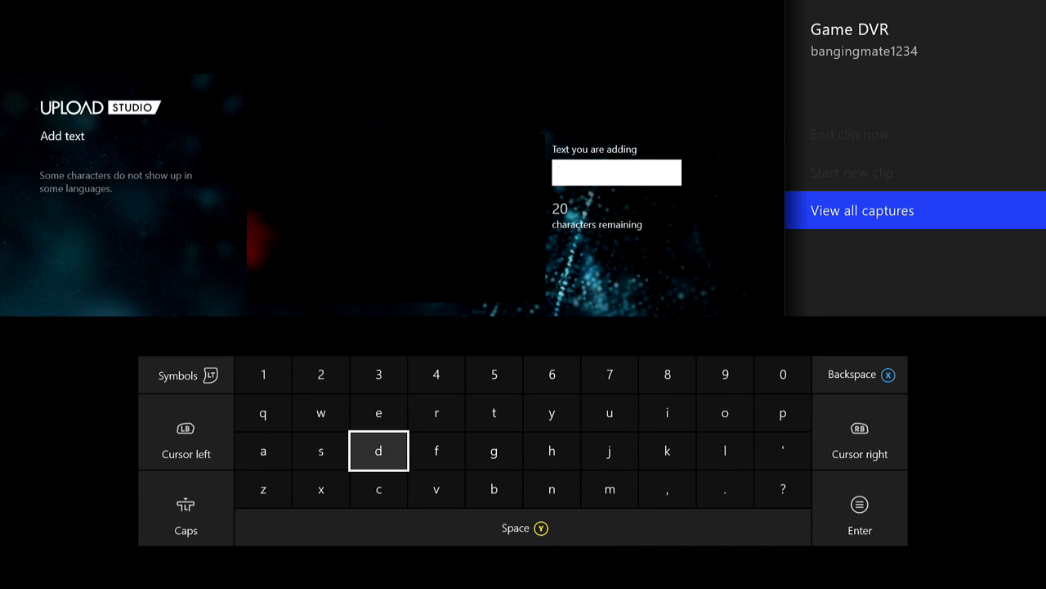
{"action": "key", "text": "Return"}
{"action": "key", "text": "Up"}
{"action": "key", "text": "Return"}
{"action": "key", "text": "Down"}
{"action": "key", "text": "Right"}
Finish the intro title as 'demo' and confirm it
{"action": "key", "text": "Right"}
{"action": "key", "text": "Right"}
{"action": "key", "text": "Right"}
{"action": "key", "text": "Down"}
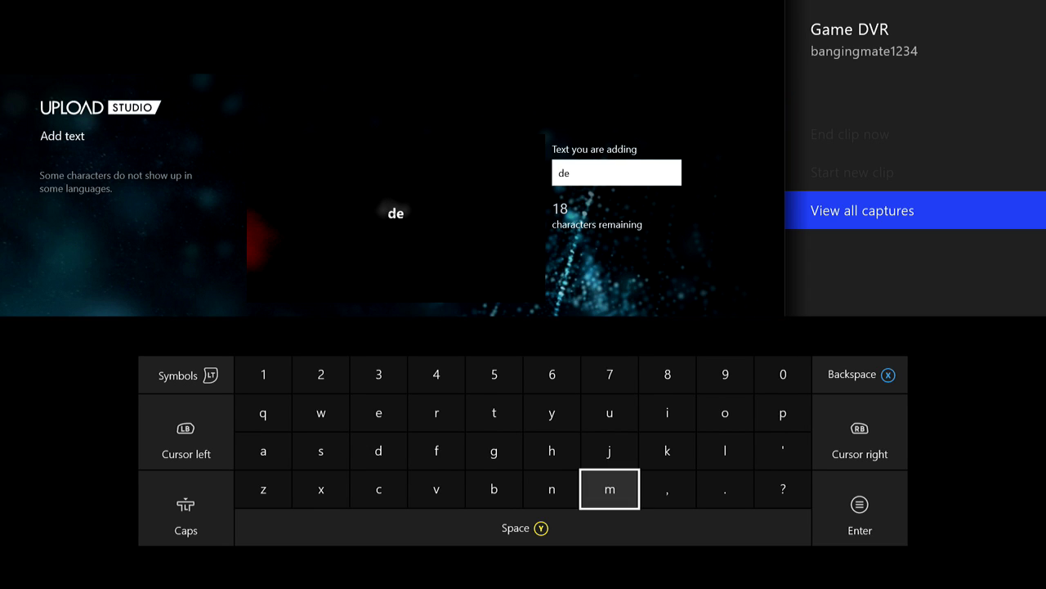
{"action": "key", "text": "Return"}
{"action": "key", "text": "Up"}
{"action": "key", "text": "Right"}
{"action": "key", "text": "Right"}
{"action": "key", "text": "Up"}
{"action": "key", "text": "Return"}
{"action": "key", "text": "Return"}
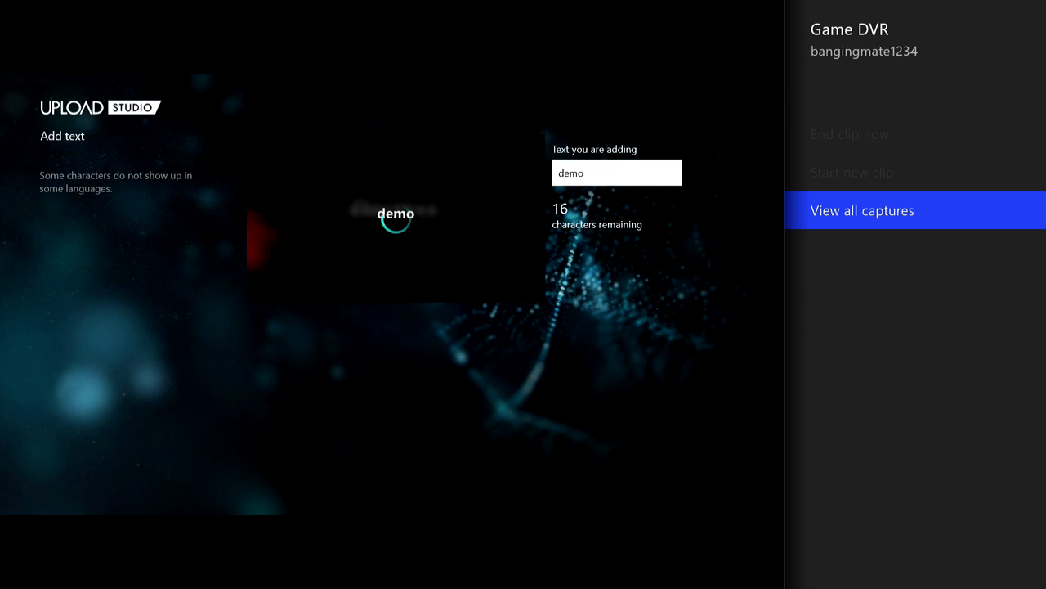
{"action": "left_click", "coordinate": [348, 469]}
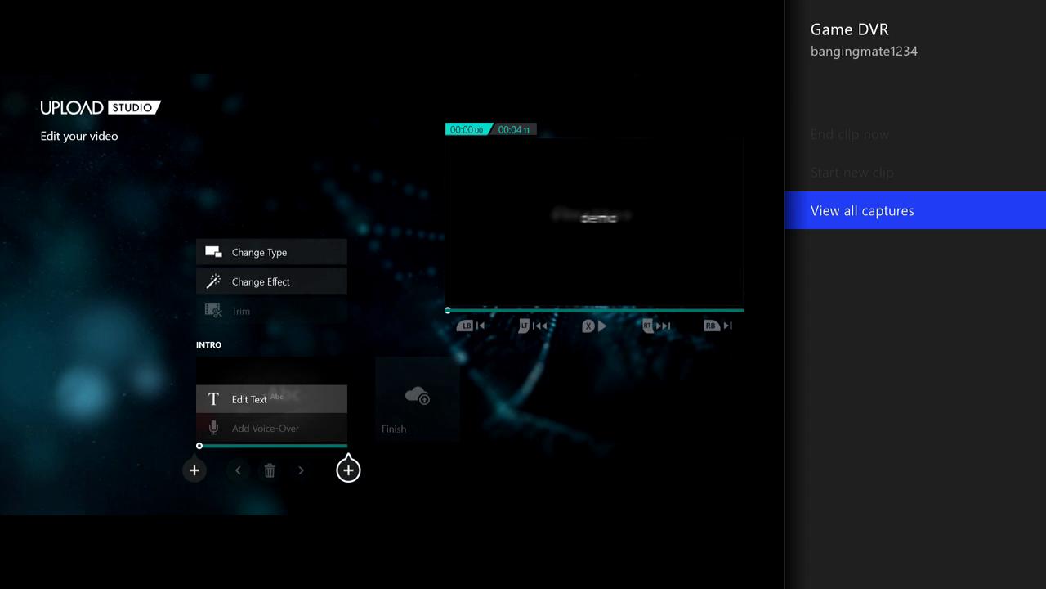
Add a Game DVR segment with the 03:41 clip from 15/11/2015 after the intro
{"action": "key", "text": "Up"}
{"action": "key", "text": "Down"}
{"action": "key", "text": "Return"}
{"action": "key", "text": "Return"}
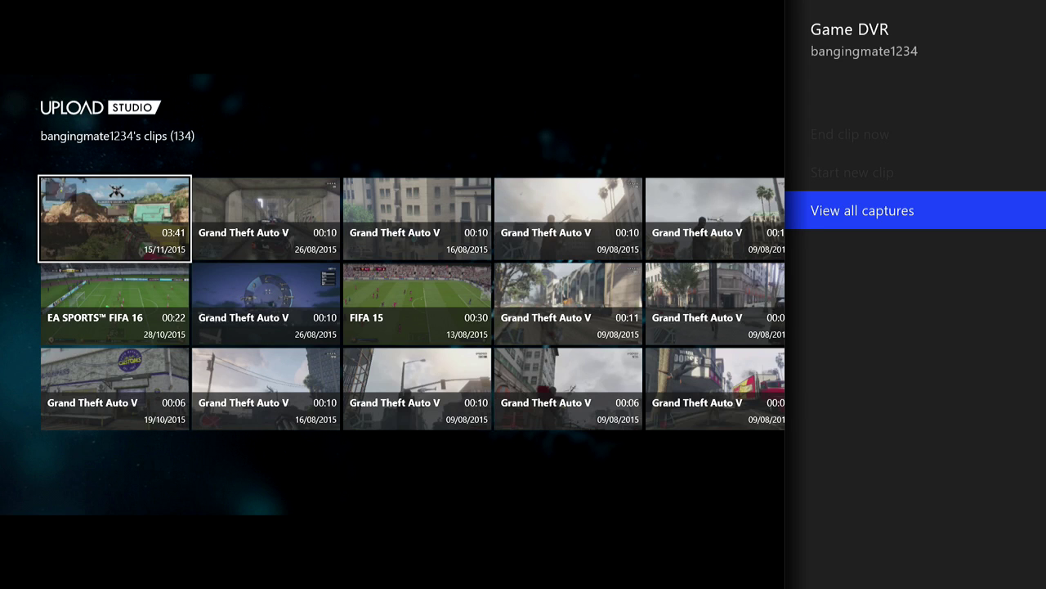
{"action": "key", "text": "Right"}
{"action": "key", "text": "Right"}
{"action": "key", "text": "Right"}
{"action": "key", "text": "Right"}
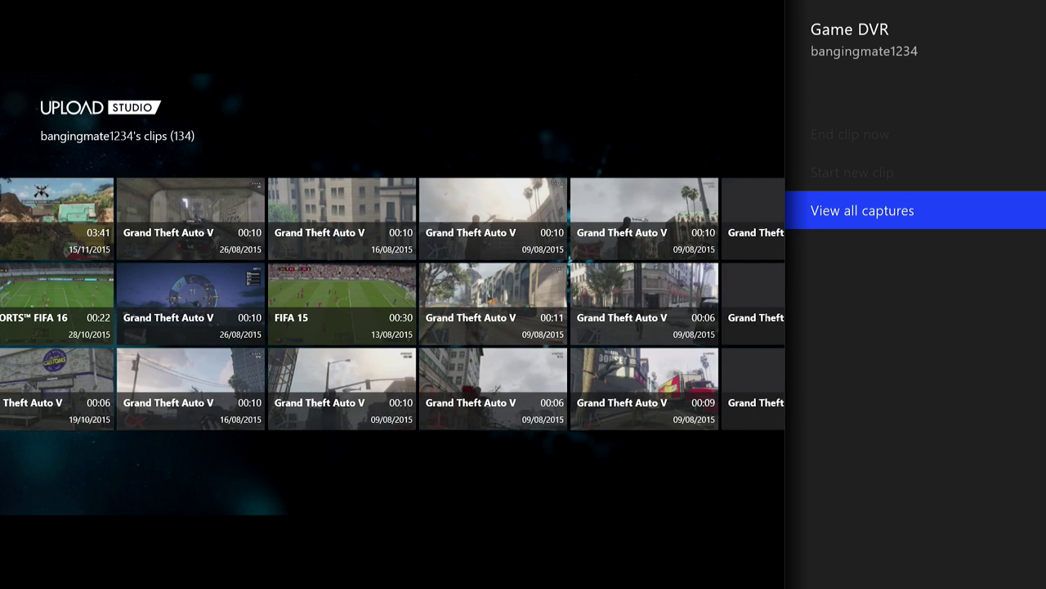
{"action": "key", "text": "Right"}
{"action": "key", "text": "Right"}
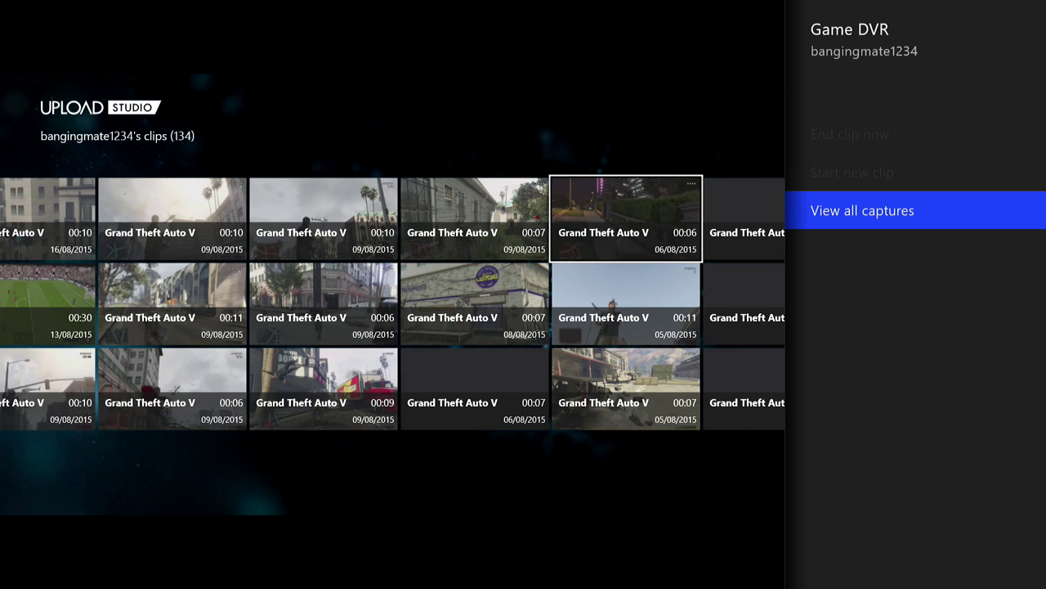
{"action": "key", "text": "Left"}
{"action": "key", "text": "Left"}
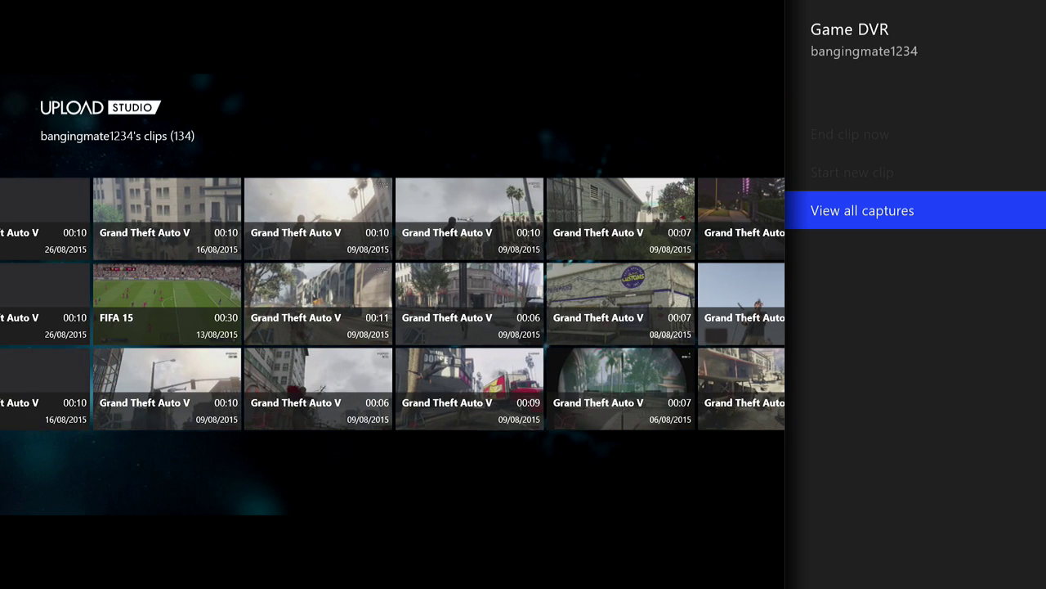
{"action": "key", "text": "Left"}
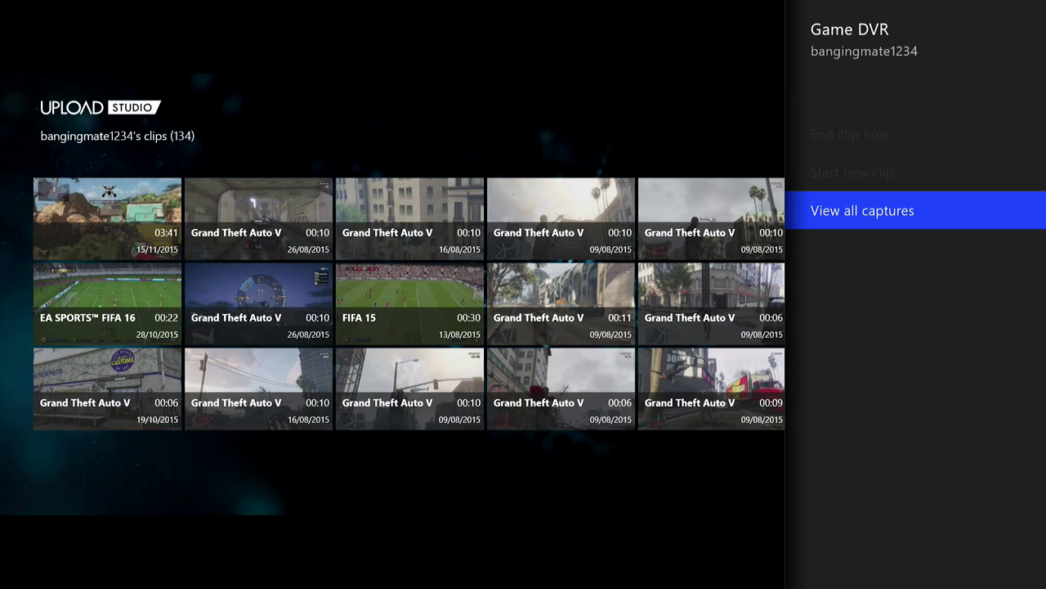
{"action": "key", "text": "Return"}
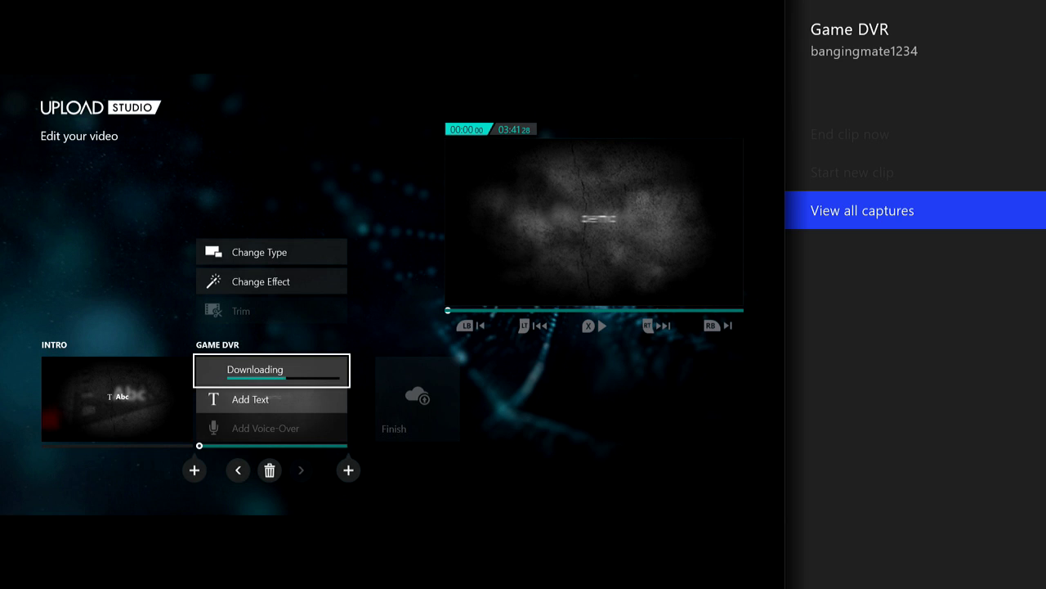
Apply the Call of Duty Just Text effect to the clip and open its caption entry
{"action": "key", "text": "Down"}
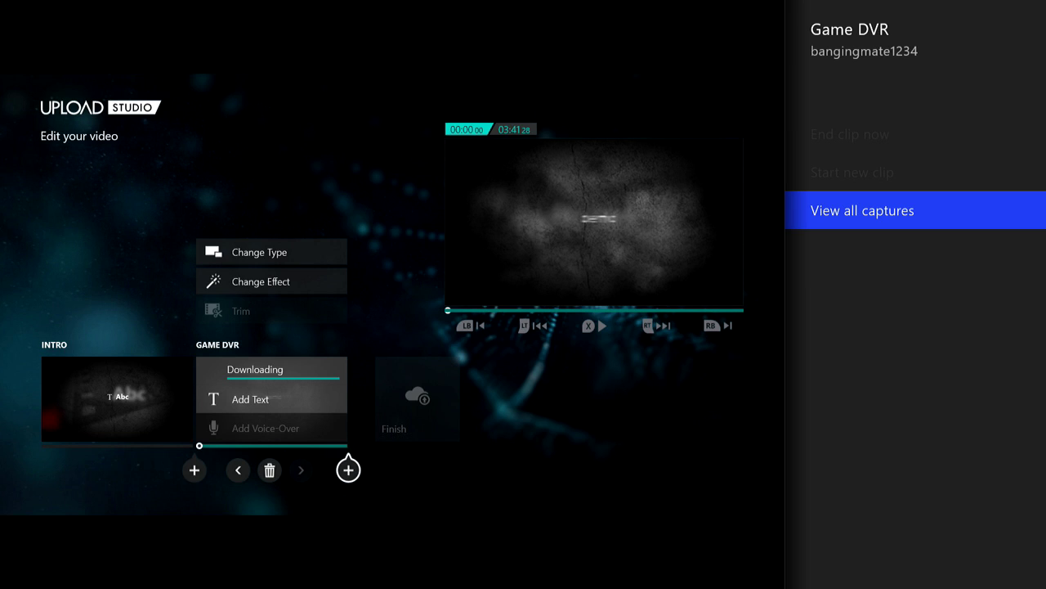
{"action": "key", "text": "Up"}
{"action": "key", "text": "Up"}
{"action": "key", "text": "Up"}
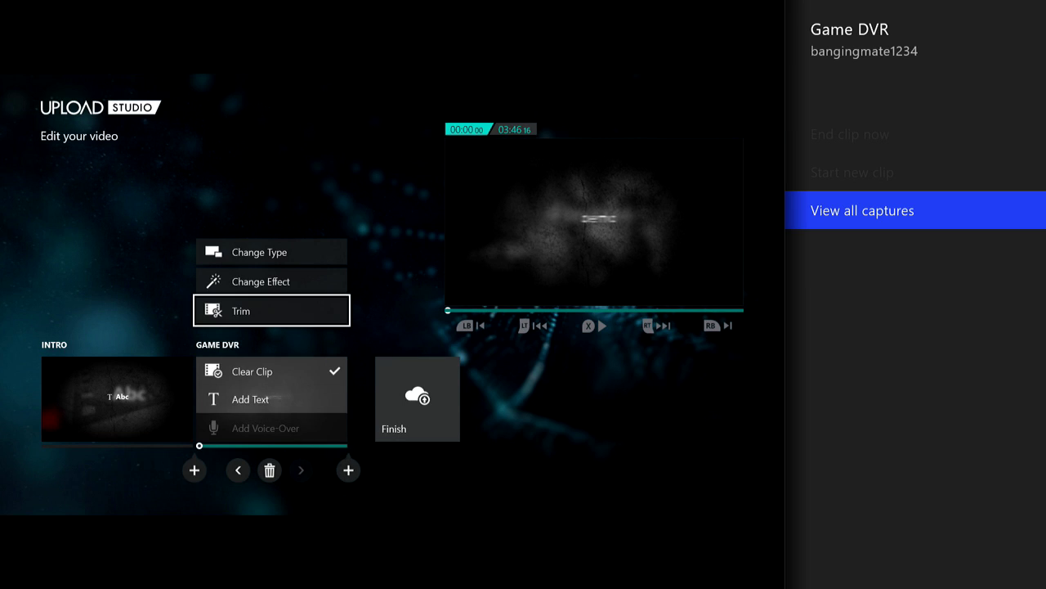
{"action": "key", "text": "Up"}
{"action": "key", "text": "Down"}
{"action": "key", "text": "Return"}
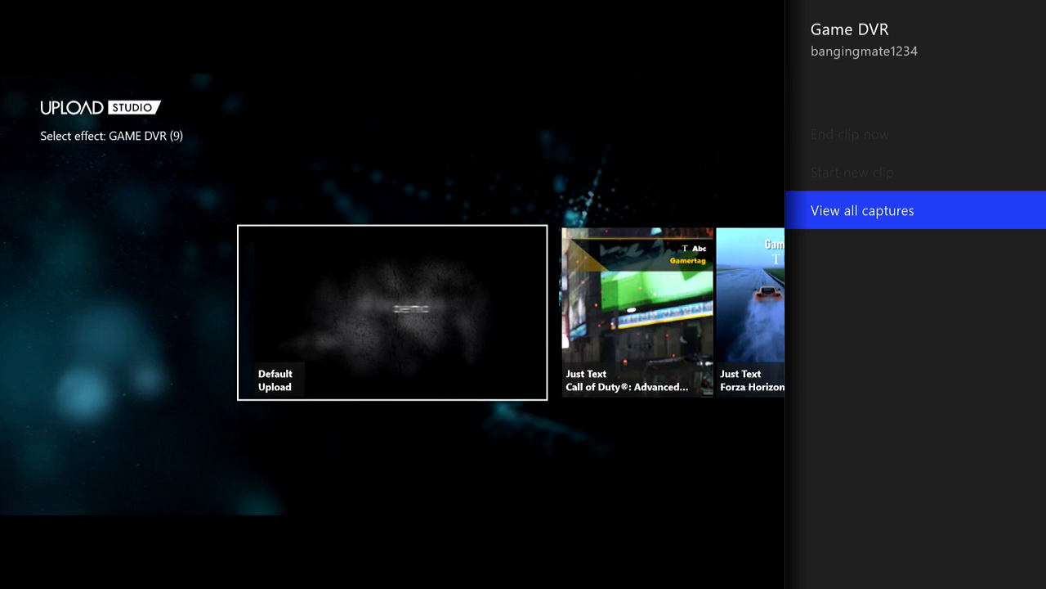
{"action": "key", "text": "Right"}
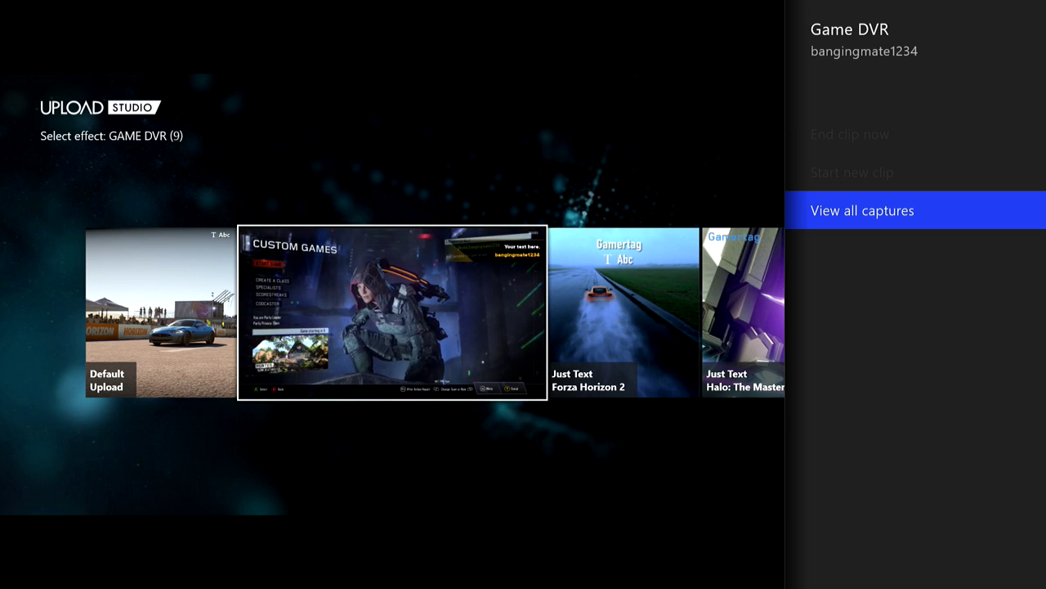
{"action": "key", "text": "Return"}
{"action": "key", "text": "Down"}
{"action": "key", "text": "Down"}
{"action": "key", "text": "Down"}
{"action": "key", "text": "Return"}
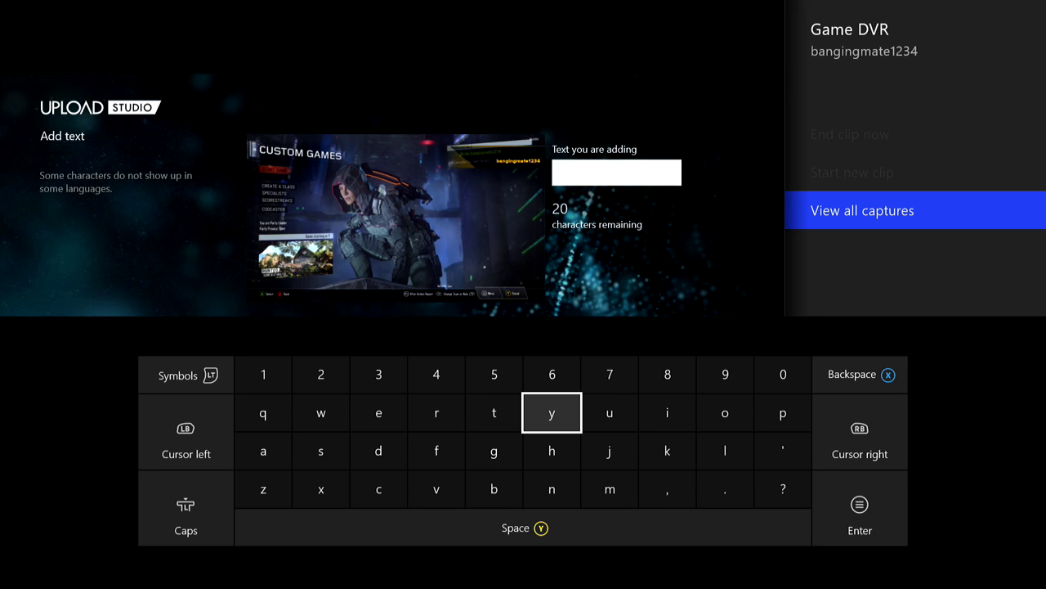
Enter 'demo' as the Game DVR clip's caption, then insert a new segment following it
{"action": "type", "text": "demo"}
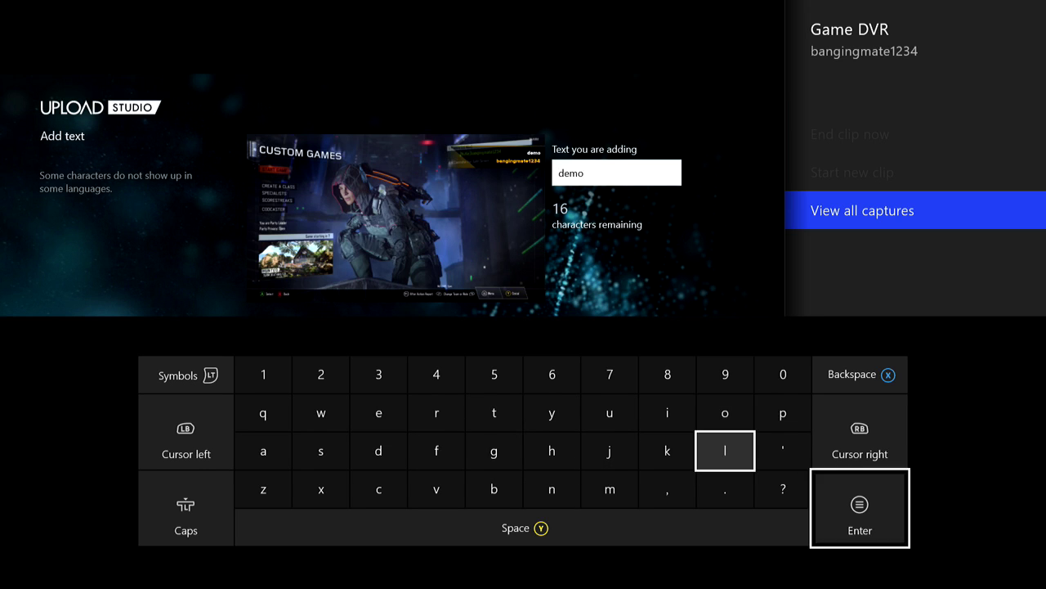
{"action": "key", "text": "Return"}
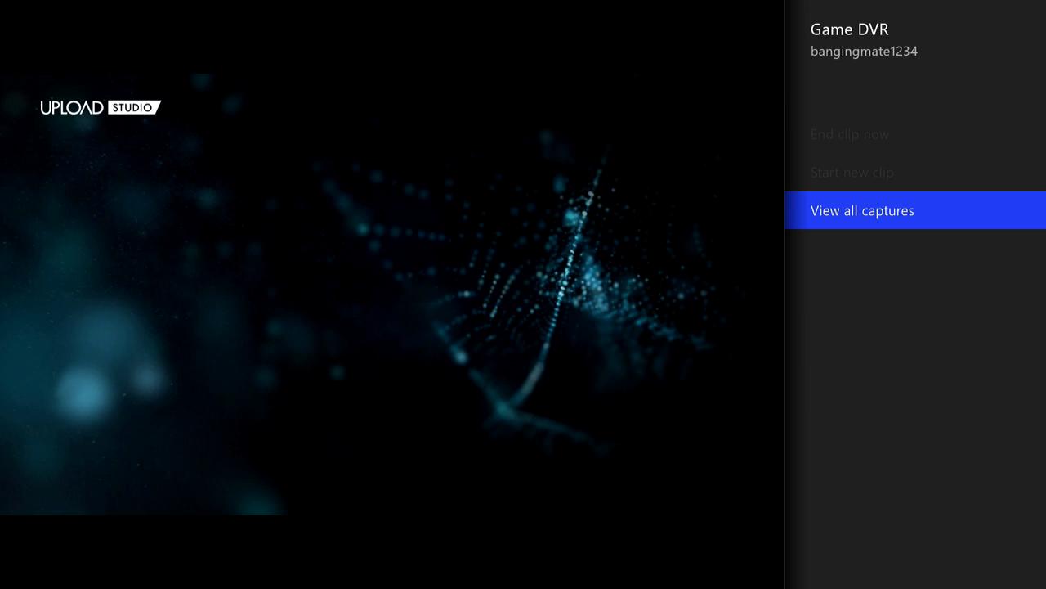
{"action": "key", "text": "Down"}
{"action": "key", "text": "Left"}
{"action": "key", "text": "Right"}
{"action": "key", "text": "Right"}
{"action": "key", "text": "Right"}
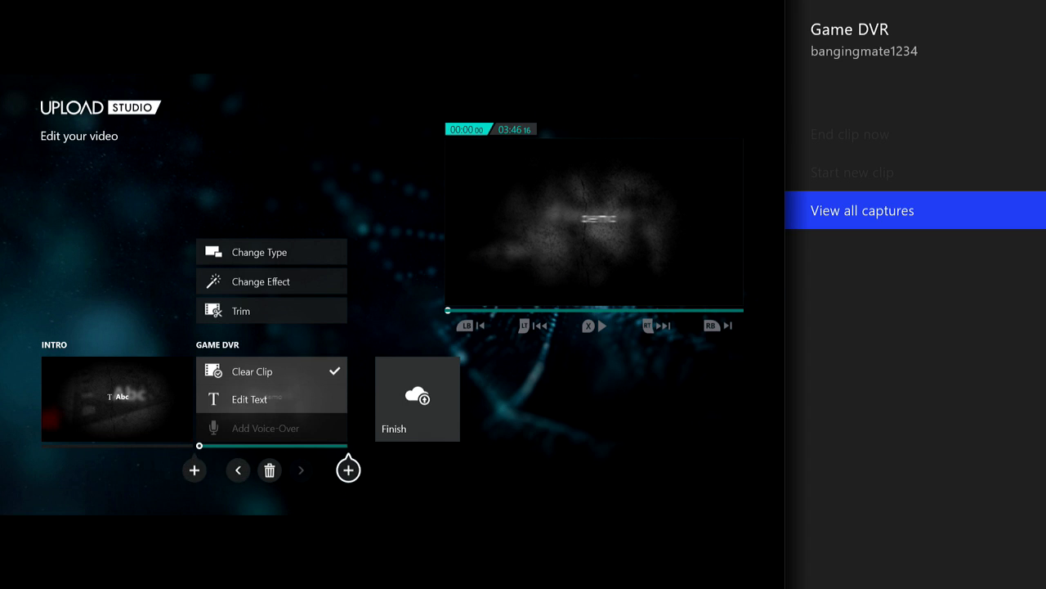
{"action": "key", "text": "Return"}
{"action": "key", "text": "Up"}
{"action": "key", "text": "Return"}
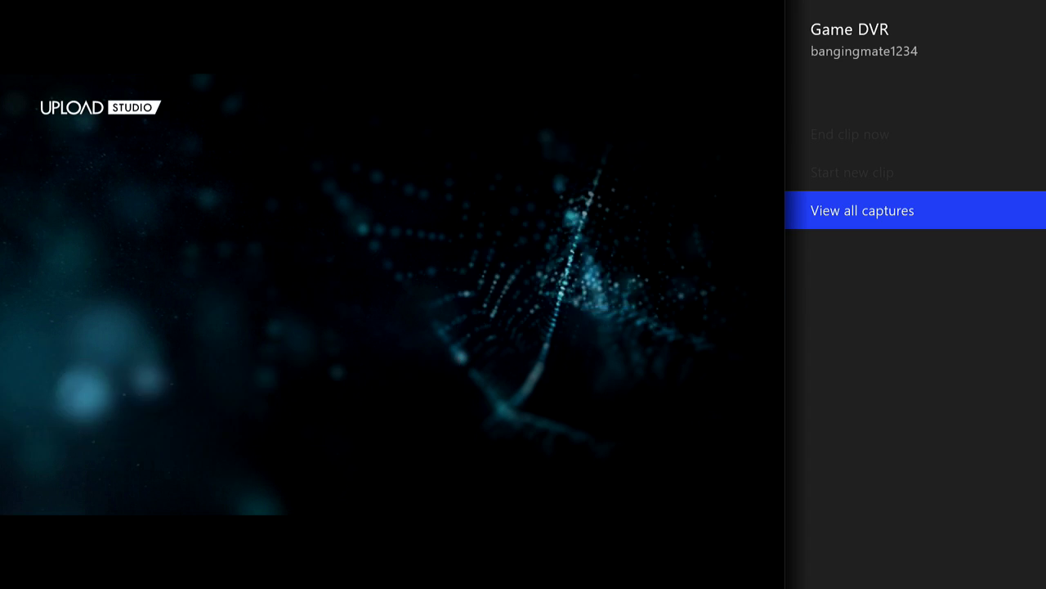
Make the new segment an Outro with the Impact Outro effect
{"action": "key", "text": "Left"}
{"action": "key", "text": "Left"}
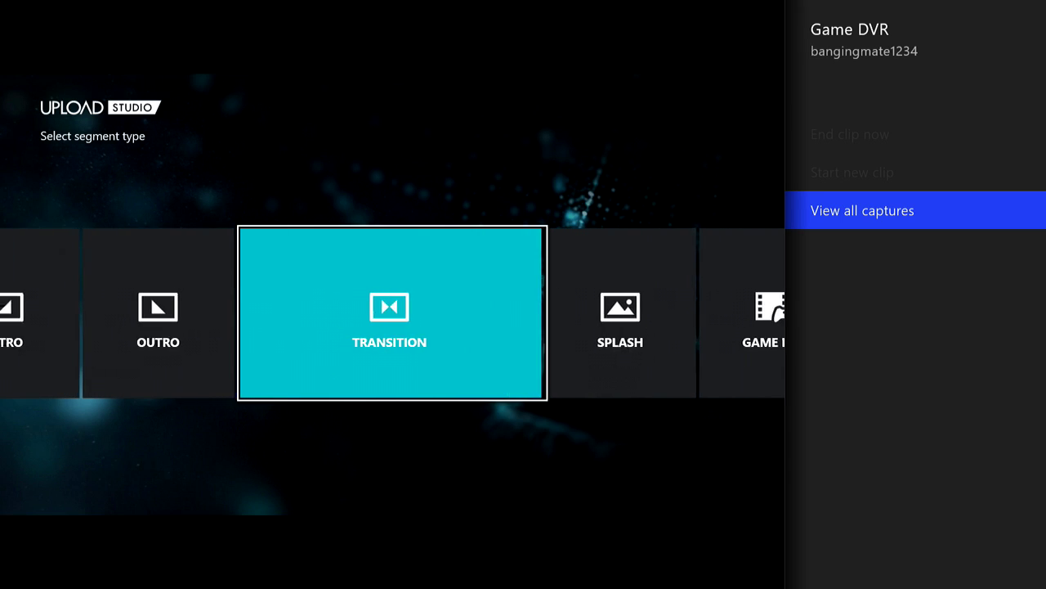
{"action": "key", "text": "Left"}
{"action": "key", "text": "Return"}
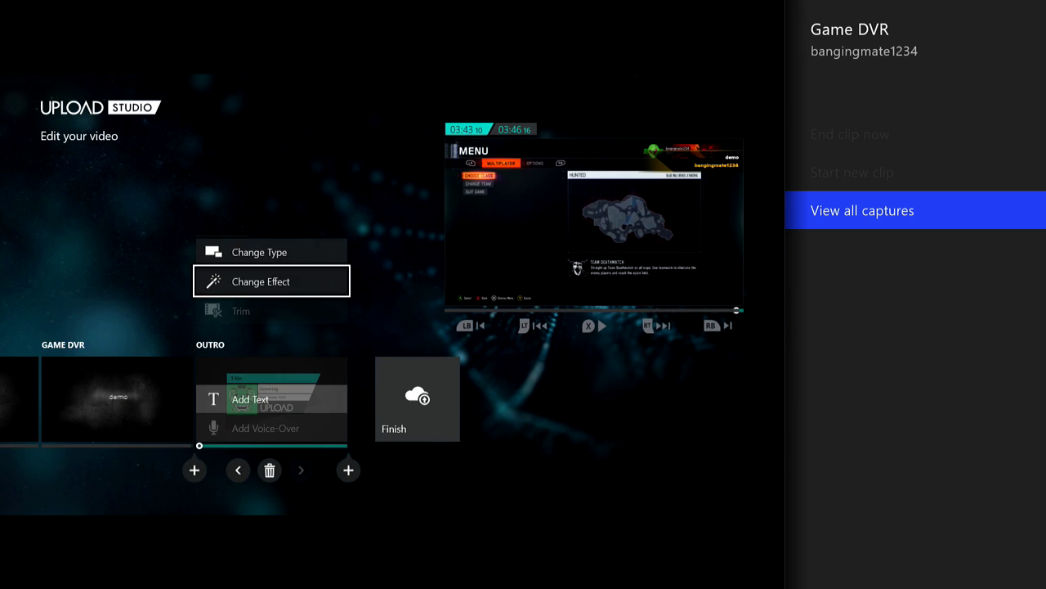
{"action": "key", "text": "Return"}
{"action": "key", "text": "Right"}
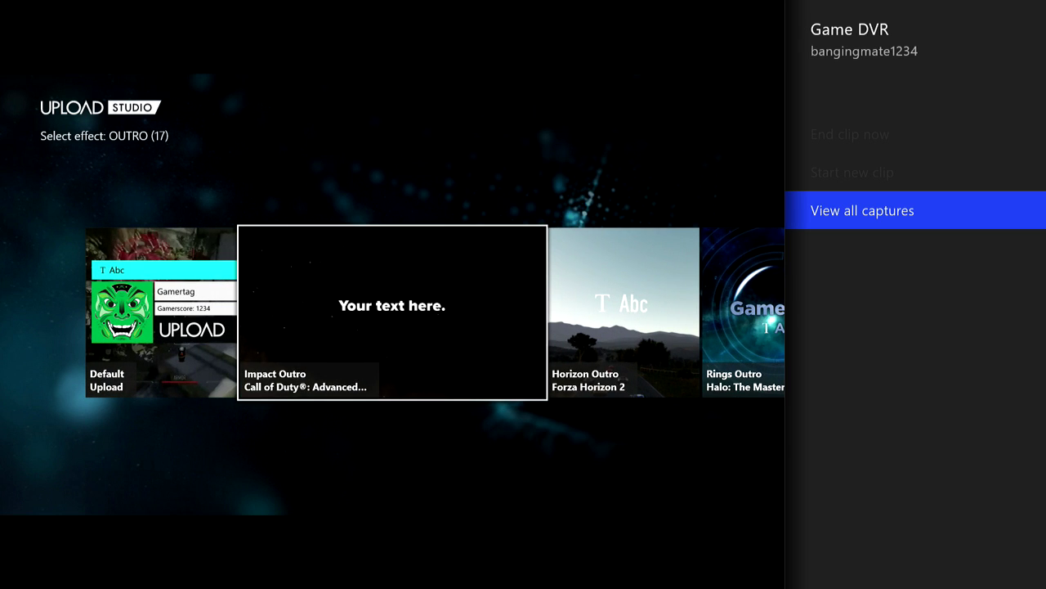
{"action": "key", "text": "Return"}
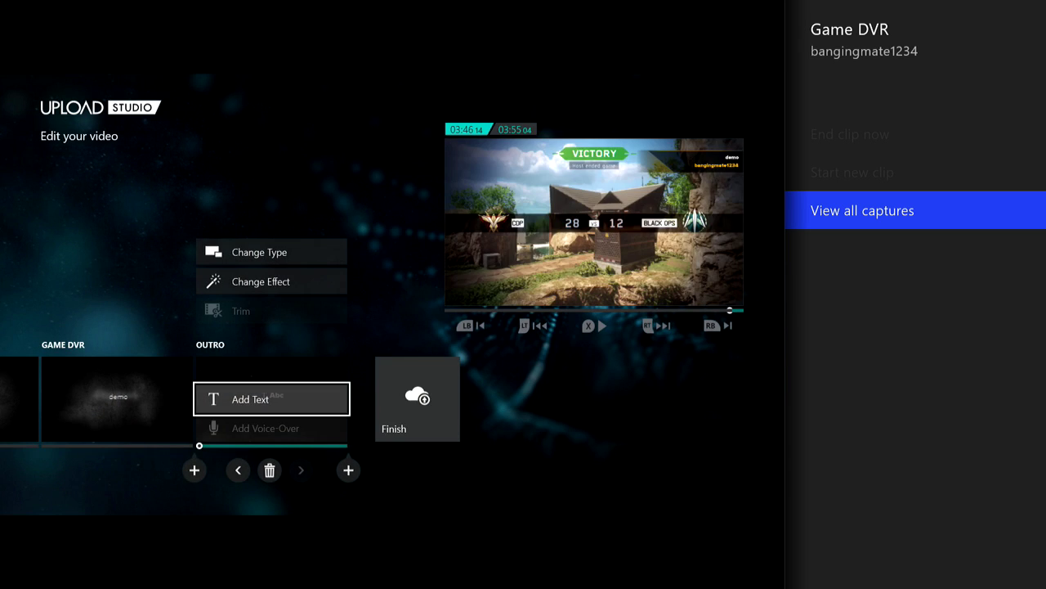
Caption the Outro with the text 'demo'
{"action": "key", "text": "Return"}
{"action": "key", "text": "Down"}
{"action": "key", "text": "Left"}
{"action": "key", "text": "Left"}
{"action": "key", "text": "Left"}
{"action": "type", "text": "dem"}
{"action": "key", "text": "Right"}
{"action": "key", "text": "Up"}
{"action": "type", "text": "o"}
{"action": "key", "text": "Down"}
{"action": "key", "text": "Return"}
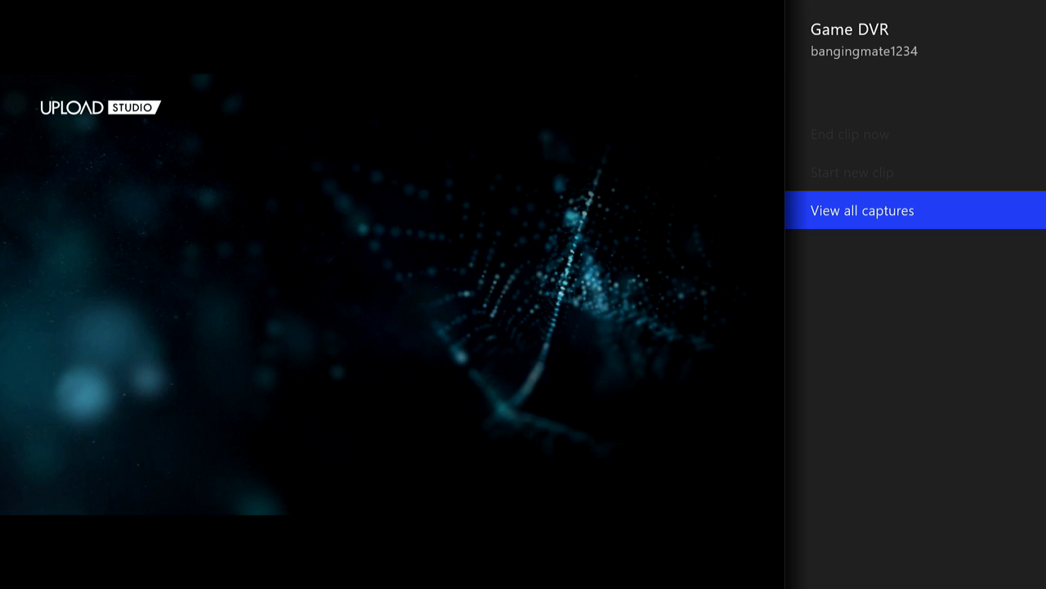
Finish editing the video and move on to the share page
{"action": "key", "text": "Left"}
{"action": "key", "text": "Left"}
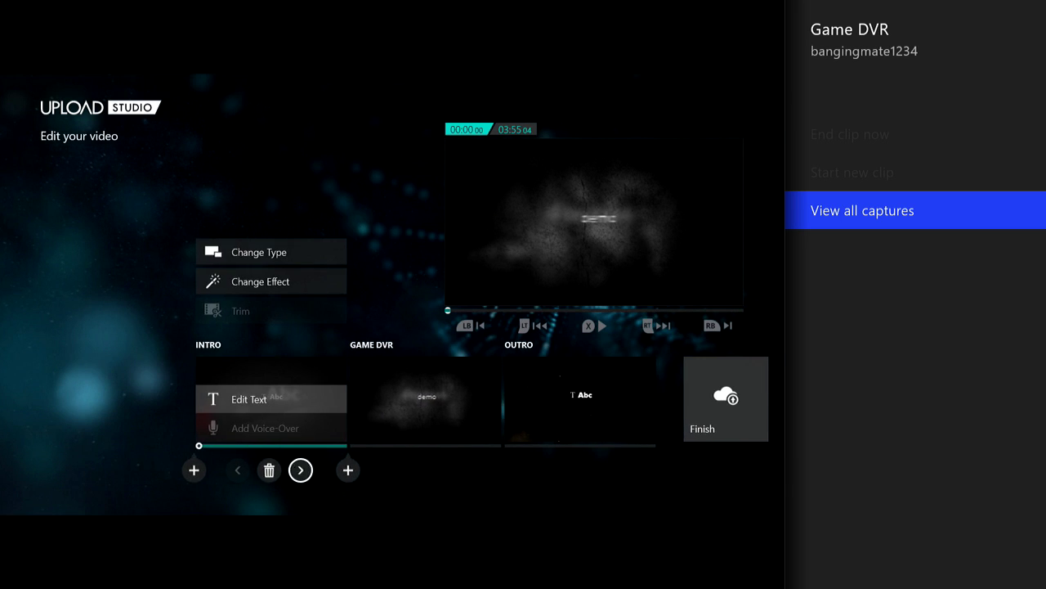
{"action": "key", "text": "Right"}
{"action": "key", "text": "Right"}
Enter 'demo' as the video's title
{"action": "key", "text": "Right"}
{"action": "key", "text": "Return"}
{"action": "key", "text": "Right"}
{"action": "key", "text": "Left"}
{"action": "key", "text": "Return"}
{"action": "key", "text": "Left"}
{"action": "key", "text": "Left"}
{"action": "key", "text": "Down"}
{"action": "key", "text": "Left"}
{"action": "type", "text": "d"}
{"action": "key", "text": "Up"}
{"action": "type", "text": "e"}
{"action": "key", "text": "Down"}
{"action": "key", "text": "Right"}
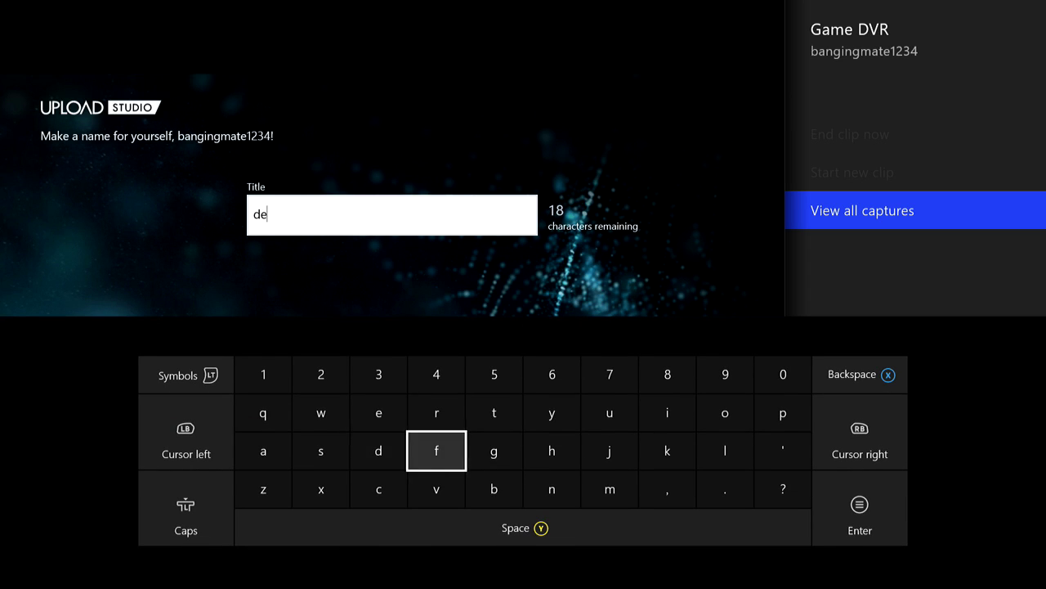
{"action": "key", "text": "Right"}
{"action": "key", "text": "Right"}
{"action": "key", "text": "Right"}
{"action": "key", "text": "Down"}
{"action": "type", "text": "m"}
{"action": "key", "text": "Up"}
{"action": "key", "text": "Right"}
{"action": "key", "text": "Right"}
{"action": "key", "text": "Up"}
{"action": "type", "text": "o"}
{"action": "key", "text": "Down"}
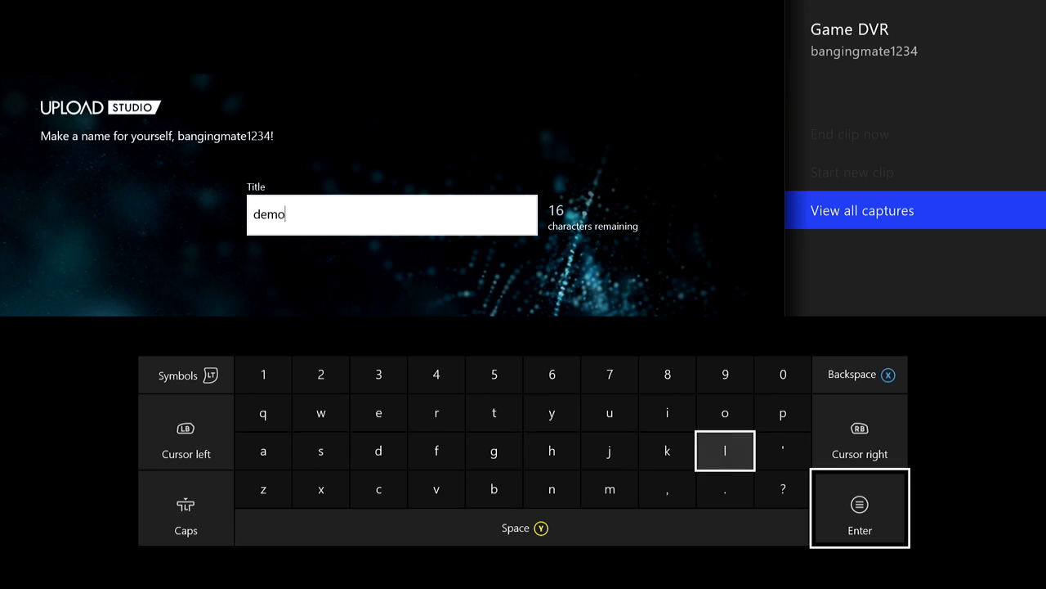
{"action": "key", "text": "Return"}
{"action": "key", "text": "Right"}
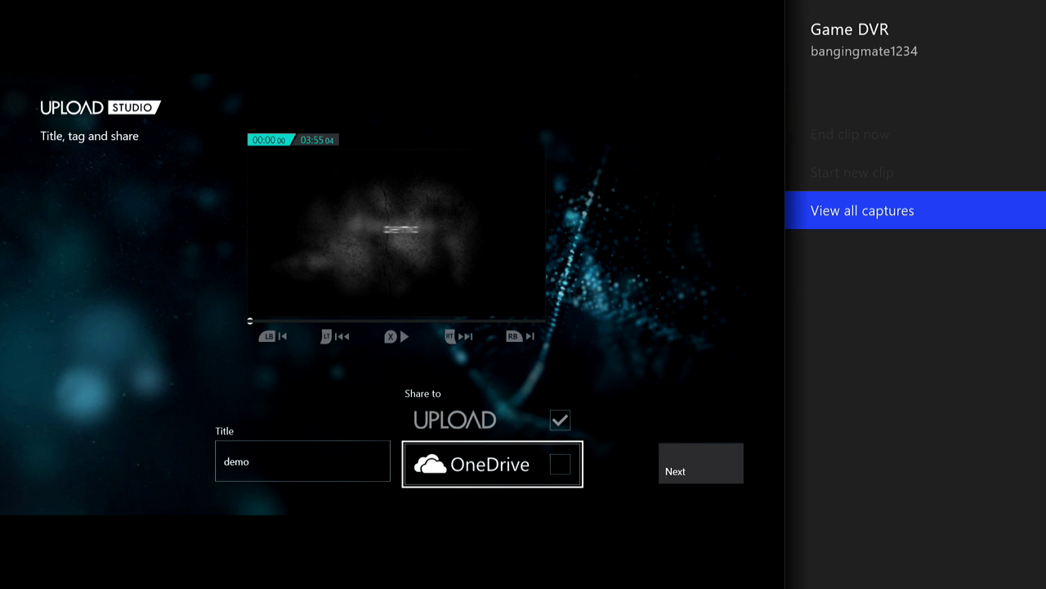
Leave OneDrive unchecked and confirm Ready to upload so the demo video starts rendering
{"action": "key", "text": "Right"}
{"action": "key", "text": "Return"}
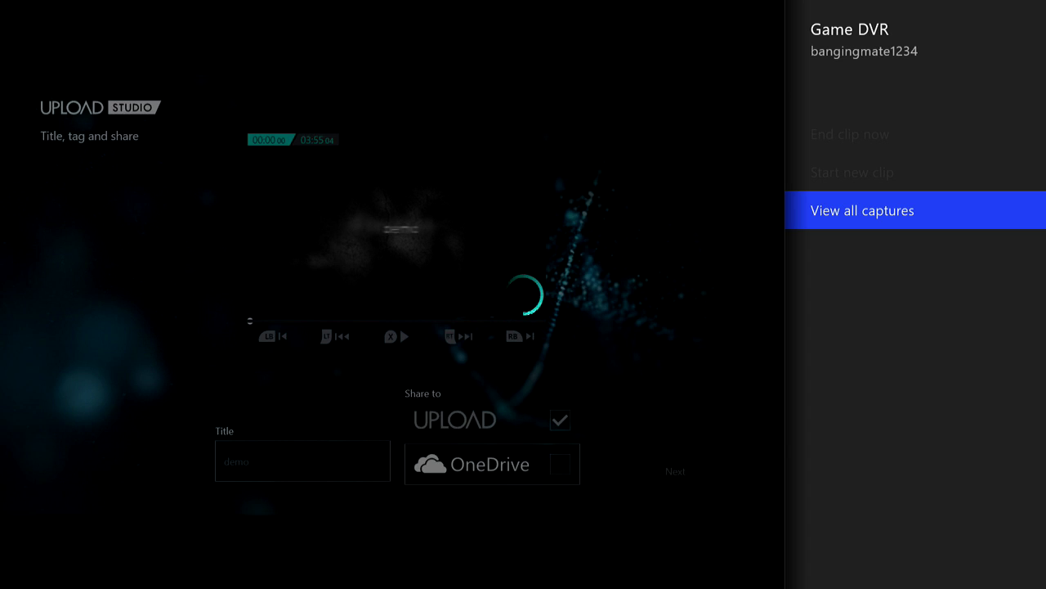
{"action": "key", "text": "Return"}
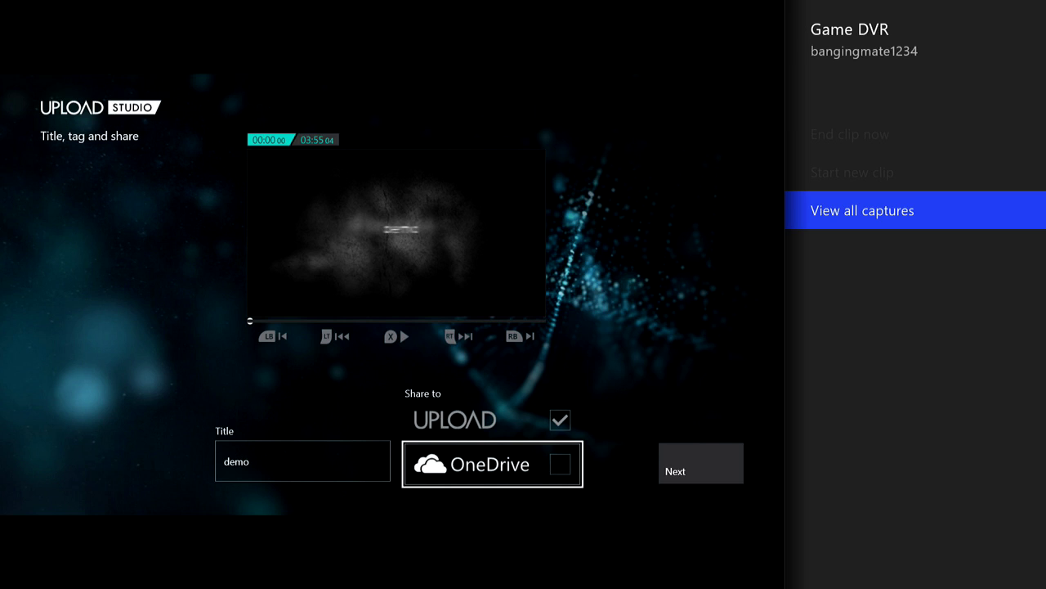
{"action": "key", "text": "Right"}
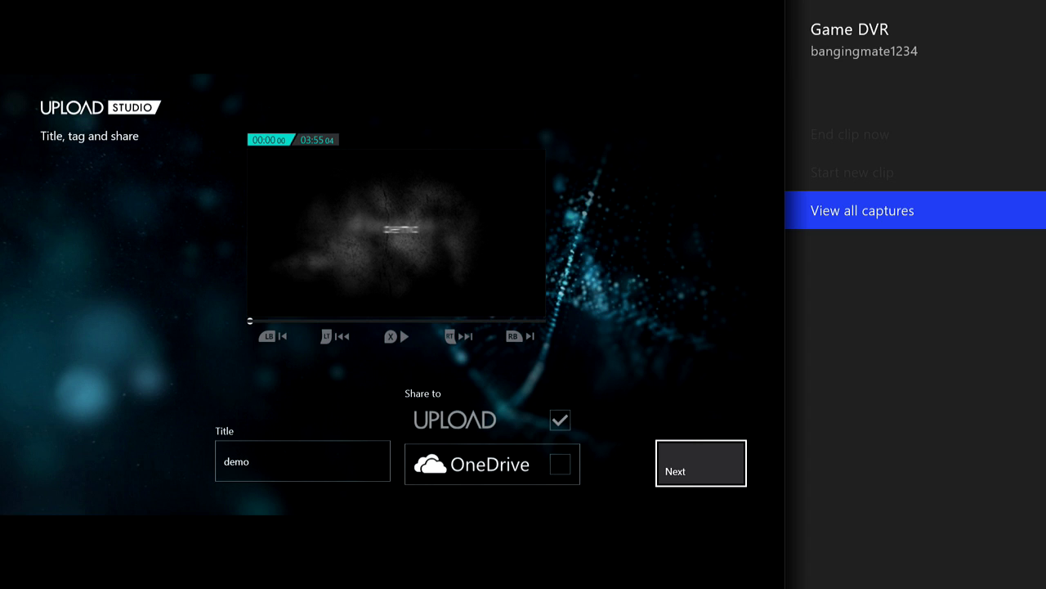
{"action": "key", "text": "Return"}
{"action": "key", "text": "Escape"}
{"action": "key", "text": "Return"}
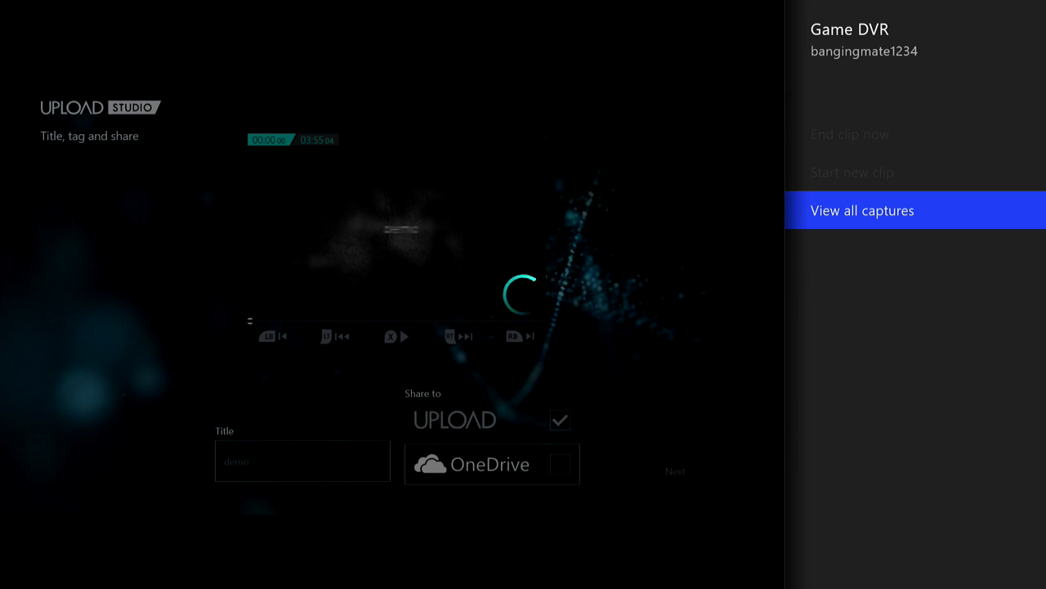